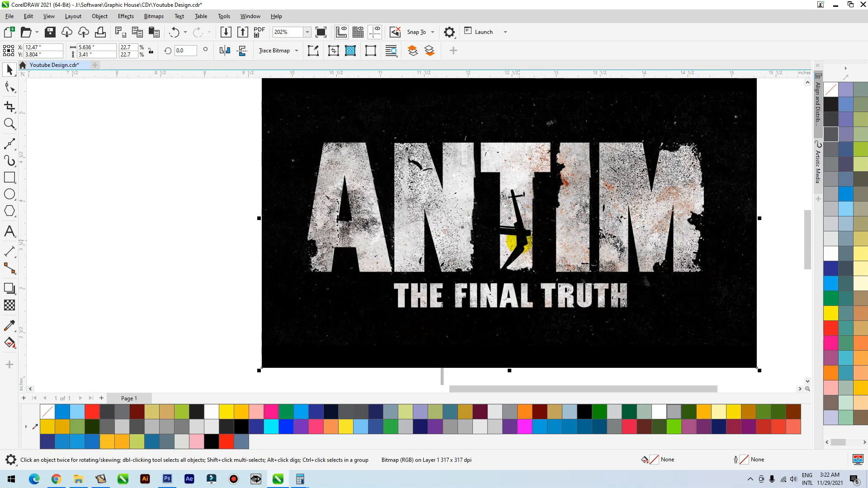
Nudge the white brush-stroke artwork and the ANTIM reference image into new positions at the page's edge.
scroll(548, 291, down, 2)
scroll(545, 260, down, 2)
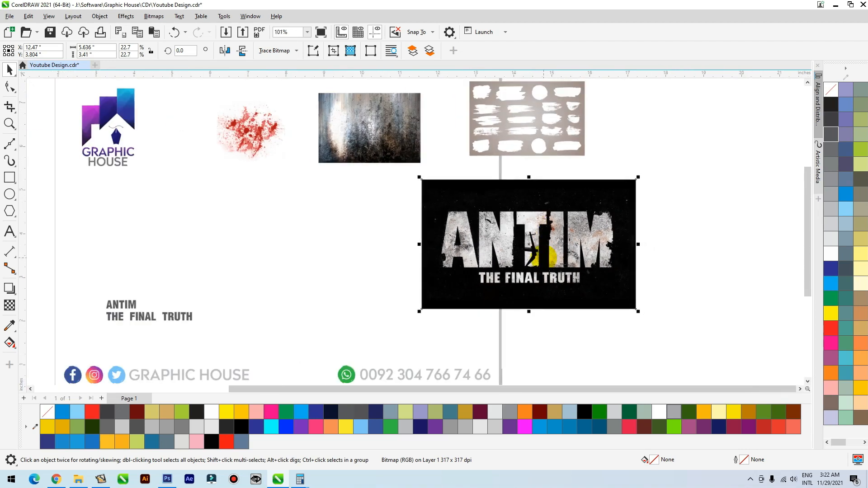
click(502, 131)
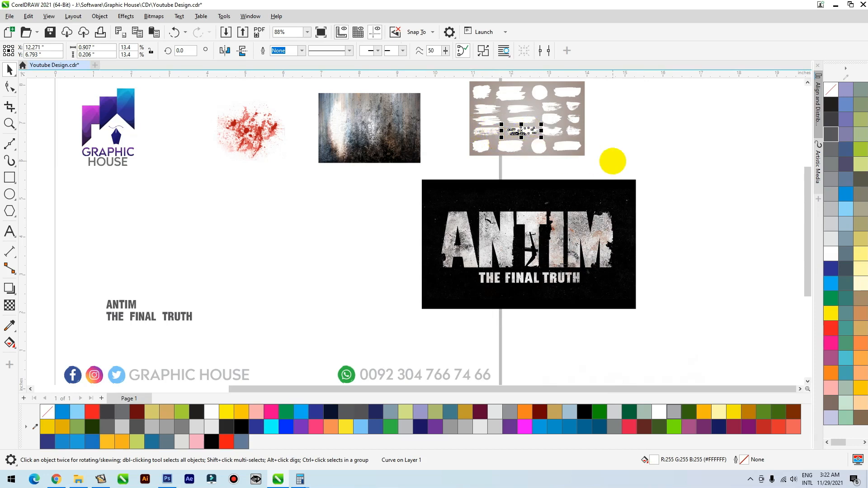
drag(620, 164, 474, 77)
drag(518, 122, 516, 133)
drag(497, 230, 486, 233)
drag(494, 232, 507, 231)
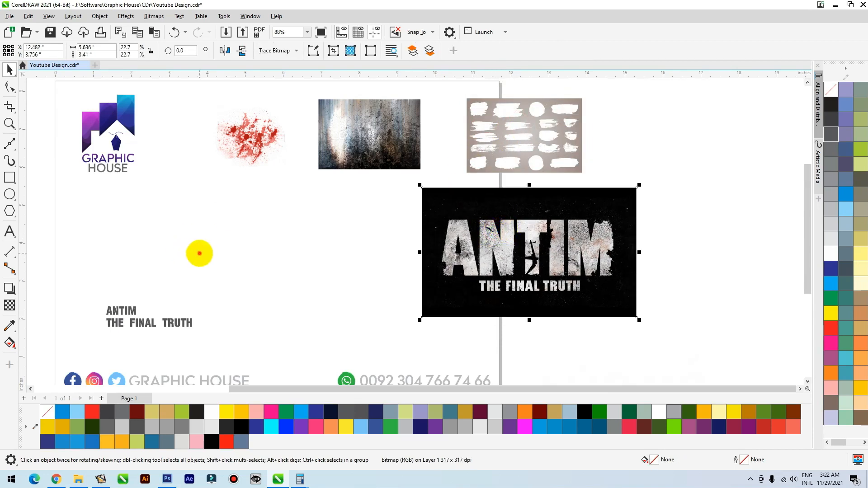
Break the two-line title text apart and enlarge the ANTIM line to about 115 pt.
click(130, 309)
key(ctrl+k)
drag(139, 304, 250, 252)
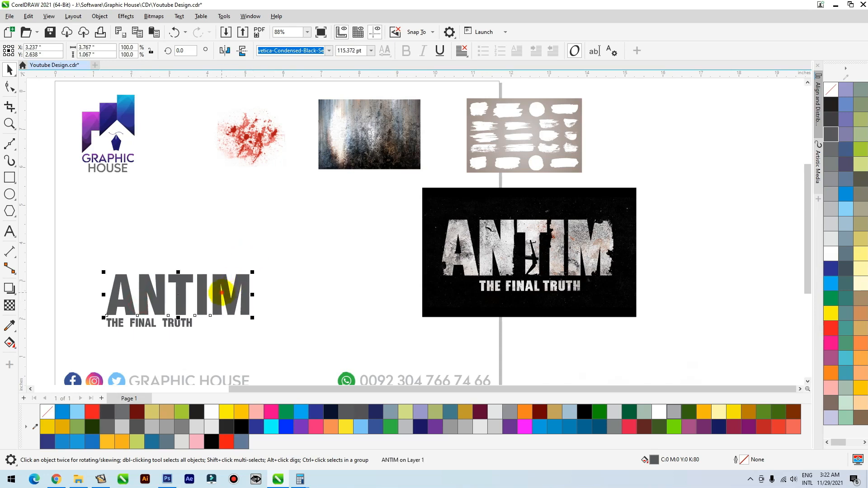
Separate the title lines by moving ANTIM up beneath the texture images and THE FINAL TRUTH down near the social icons.
drag(234, 289, 291, 219)
drag(167, 322, 146, 346)
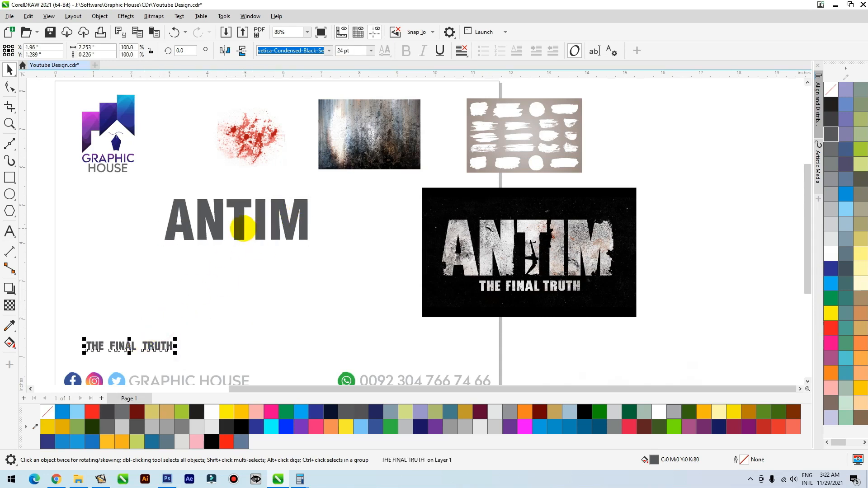
drag(252, 219, 240, 199)
Draw a rectangle about 6.94 by 3.54 inches over the ANTIM text, filled rich black (C75 M68 Y65 K90) without an outline.
click(9, 178)
mouse_move(137, 181)
mouse_down()
mouse_move(345, 306)
mouse_move(402, 317)
mouse_up()
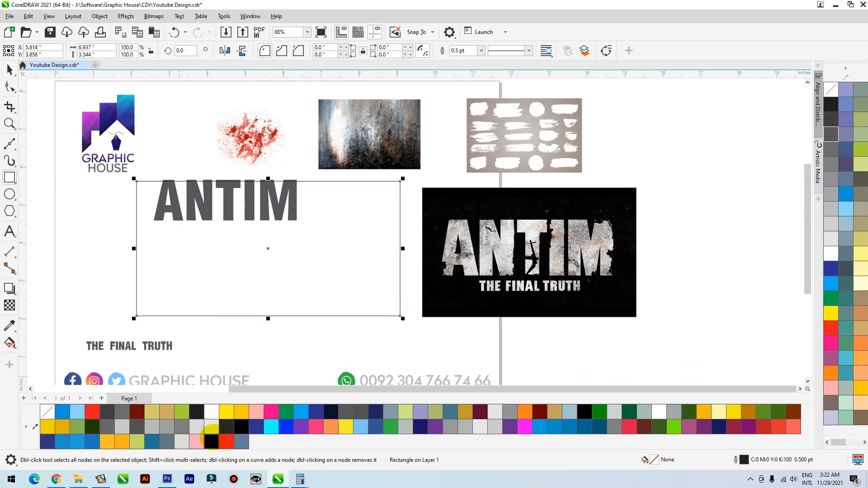
click(212, 441)
right_click(830, 89)
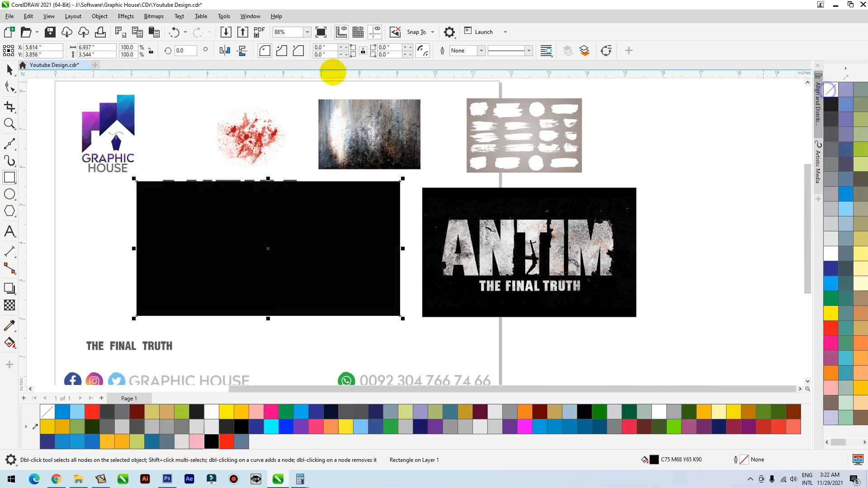
Bring the ANTIM text in front of the black rectangle, move it toward the middle and fill it white.
key(space)
drag(147, 166, 366, 267)
key(shift+Page_Up)
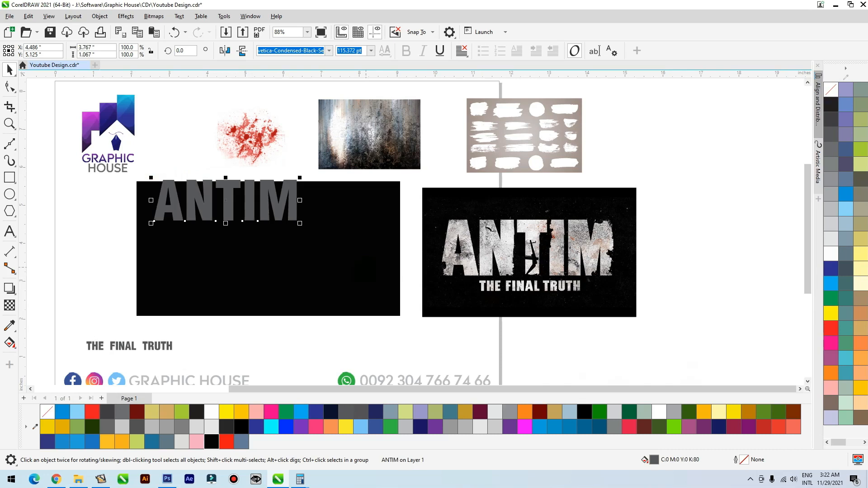
click(830, 239)
drag(274, 199, 317, 247)
click(831, 254)
Stretch the white ANTIM text to about 4.07 inches wide and 1.26 inches high within the black rectangle.
key(z)
drag(449, 188, 168, 329)
drag(327, 167, 328, 157)
drag(483, 208, 509, 208)
scroll(389, 292, down, 3)
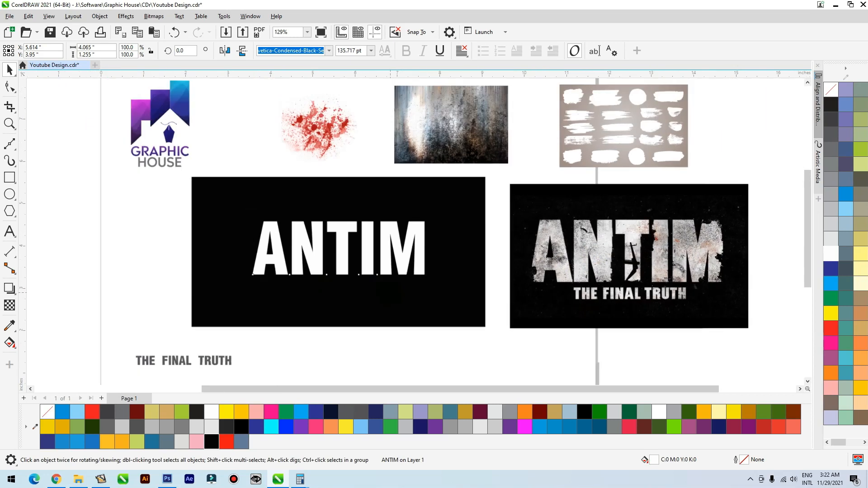
Start tracing the rifle in the reference image's T with straight segments, from the stock tip around the magazine to the barrel's base.
key(F2)
drag(680, 225, 584, 299)
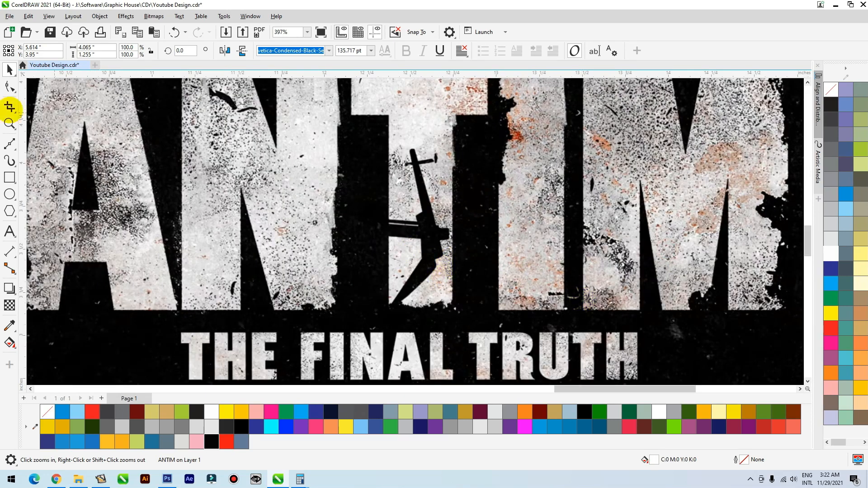
drag(9, 143, 34, 171)
scroll(378, 268, up, 1)
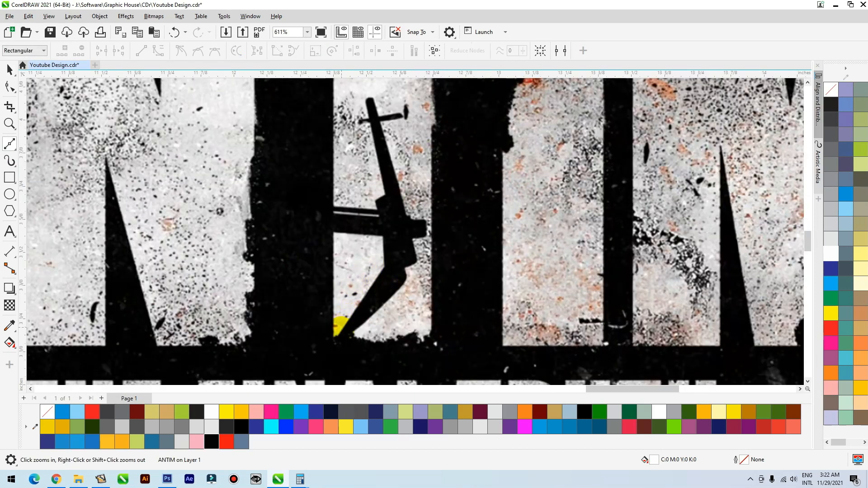
click(336, 339)
click(383, 265)
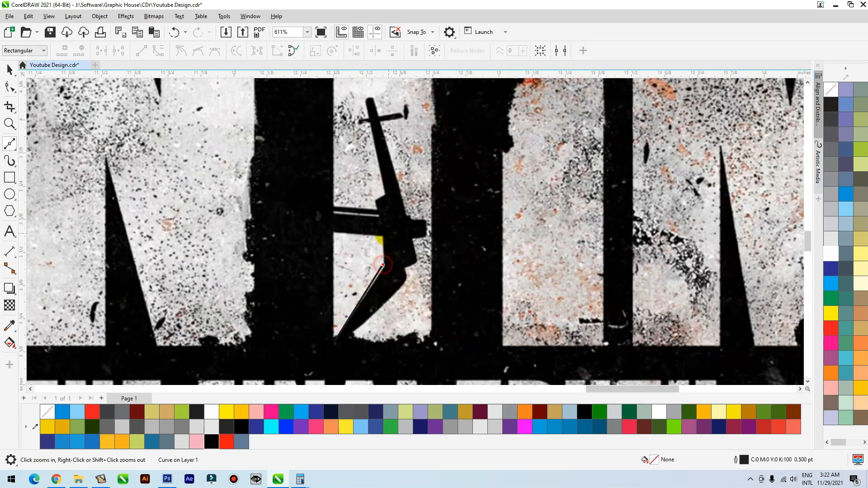
click(384, 234)
click(331, 232)
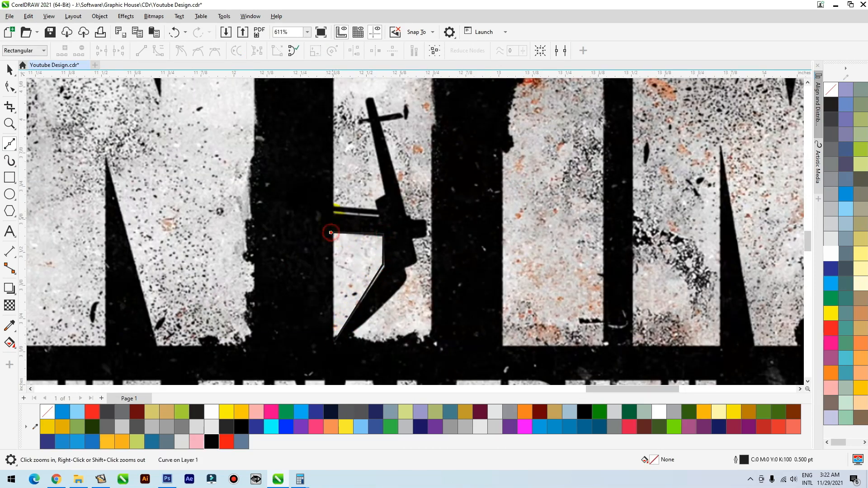
click(374, 201)
click(385, 195)
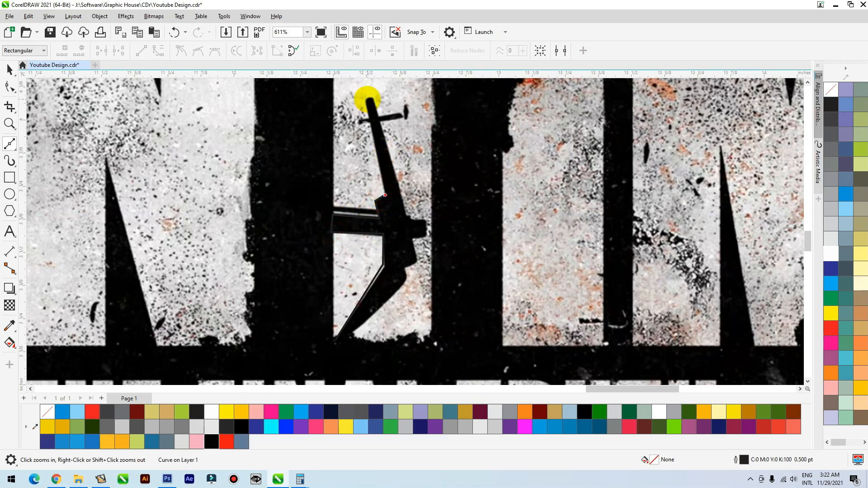
Continue the rifle outline up the barrel, across the muzzle and around the front sight on its right side.
click(366, 101)
scroll(367, 100, up, 5)
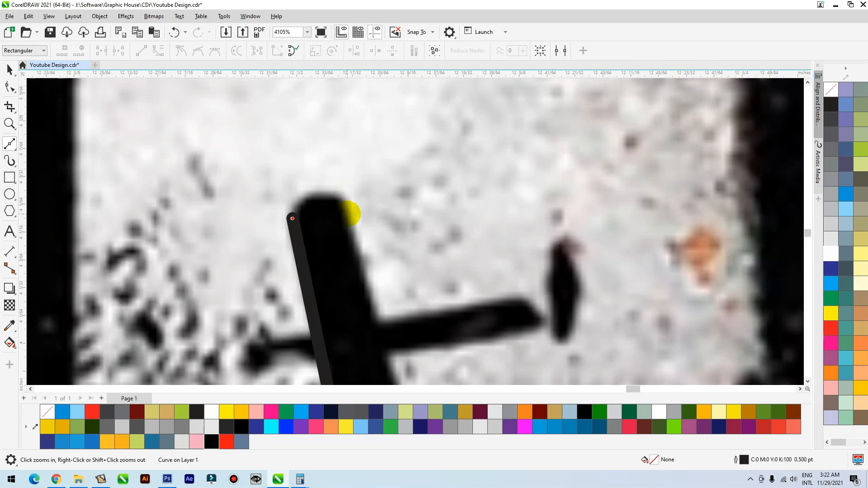
scroll(352, 209, down, 2)
click(365, 258)
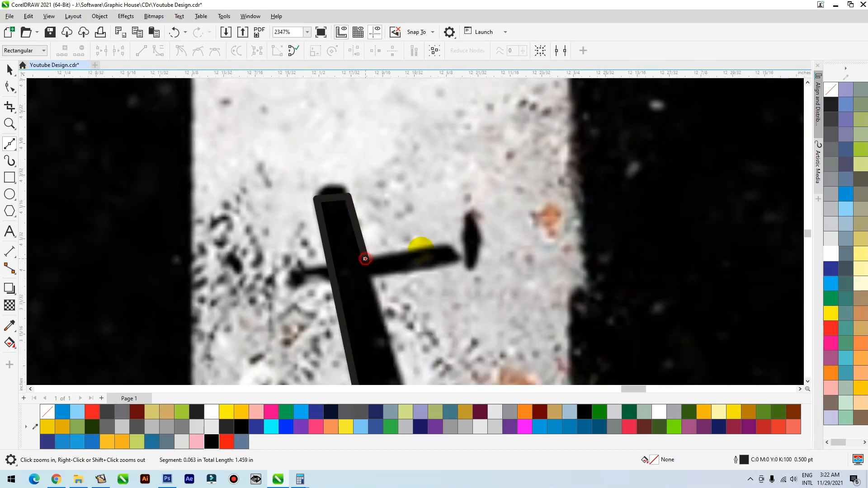
click(446, 243)
click(461, 261)
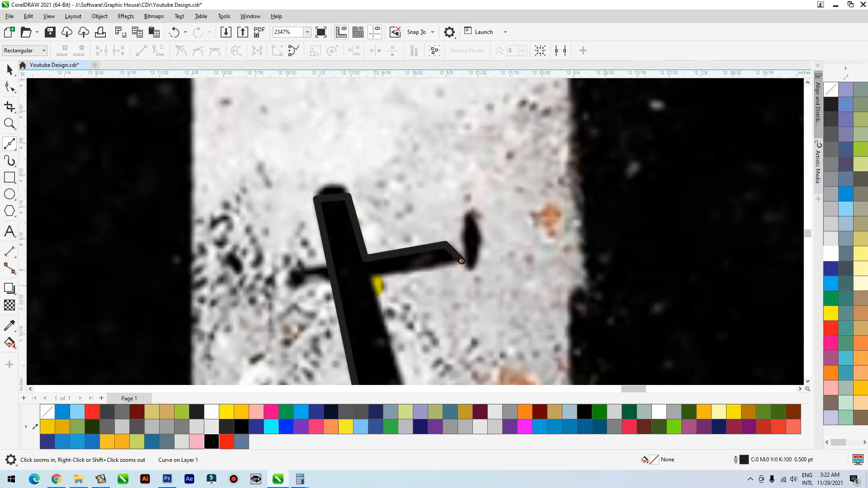
Continue the rifle outline down the barrel's right edge and around the receiver's protruding block to the corner below it.
scroll(461, 260, down, 4)
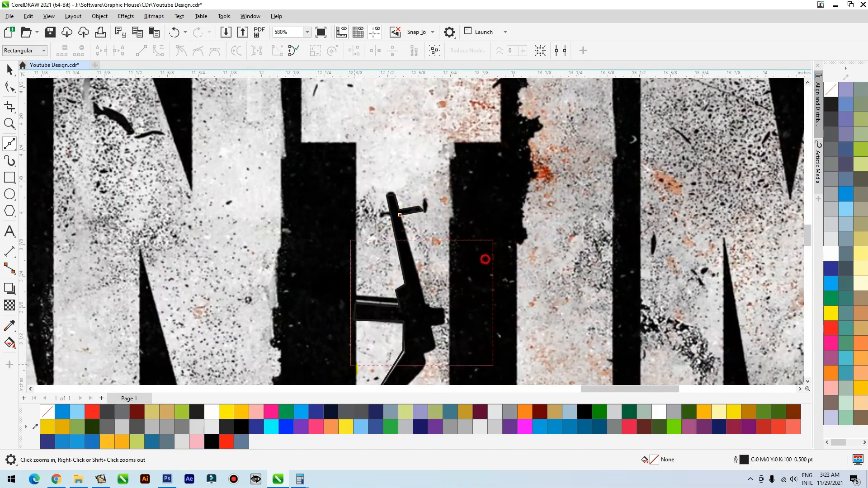
drag(347, 370, 342, 369)
click(436, 230)
click(444, 230)
click(443, 242)
click(480, 241)
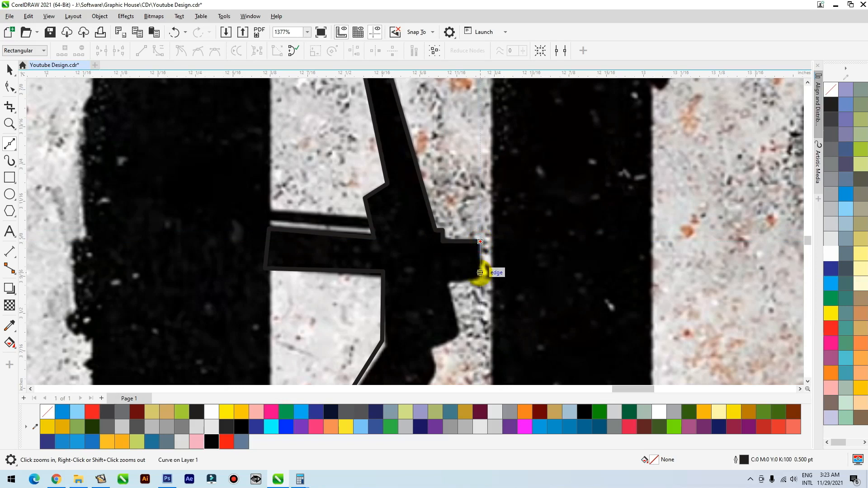
click(447, 283)
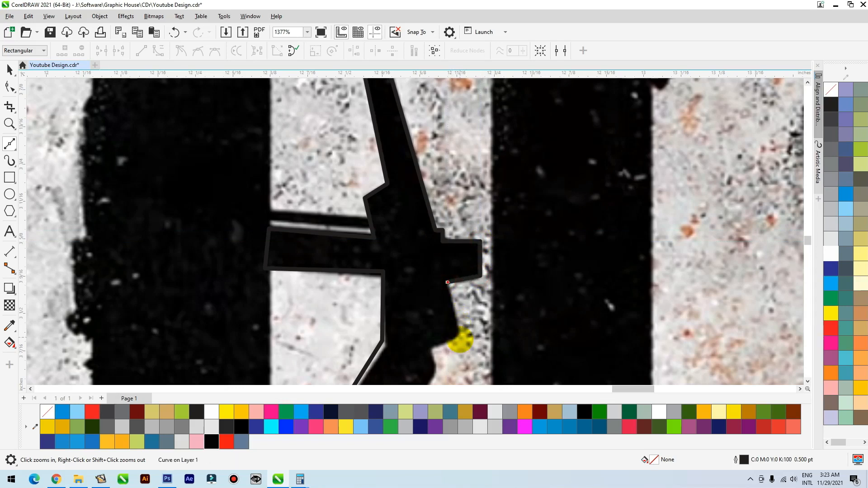
click(458, 332)
Finish the rifle outline along the stock's lower edge and close the curve by joining its end nodes at the tip.
scroll(488, 257, down, 1)
key(F2)
drag(517, 268, 358, 385)
click(454, 185)
click(267, 367)
click(267, 353)
key(space)
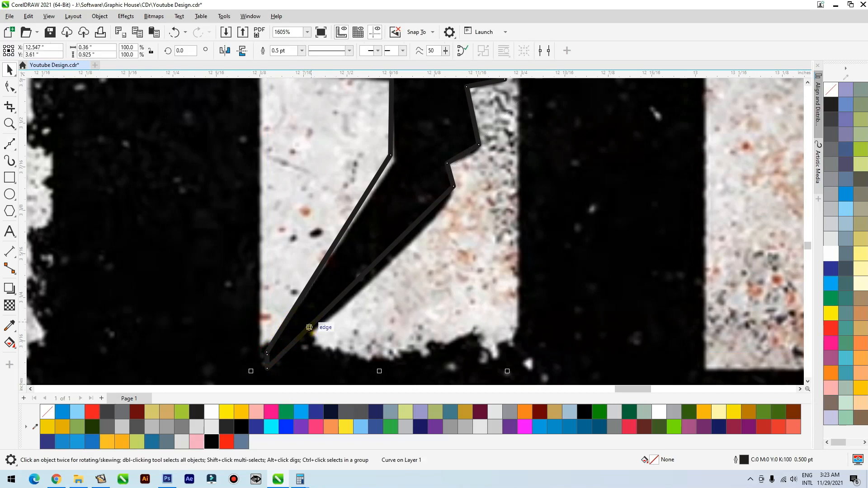
double_click(267, 354)
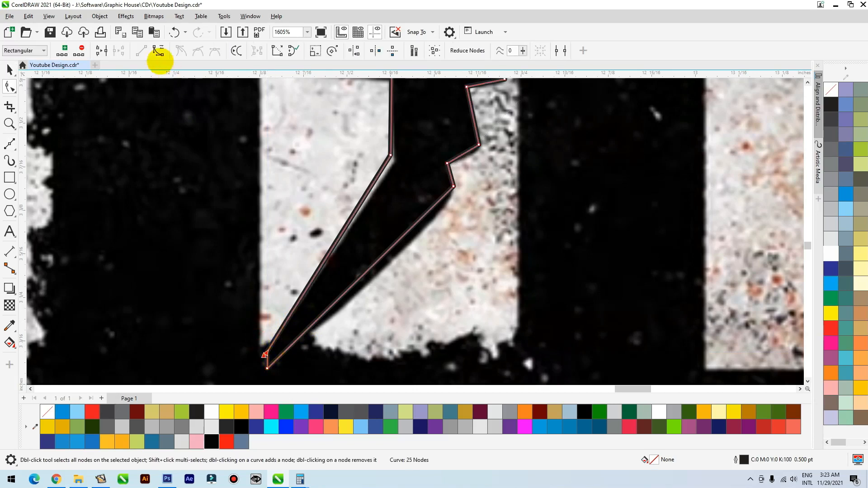
Cover the thin bar above the rifle's magazine with a narrow blue rectangle about 0.2 by 0.034 inches, tilted to match and without an outline.
scroll(451, 265, down, 3)
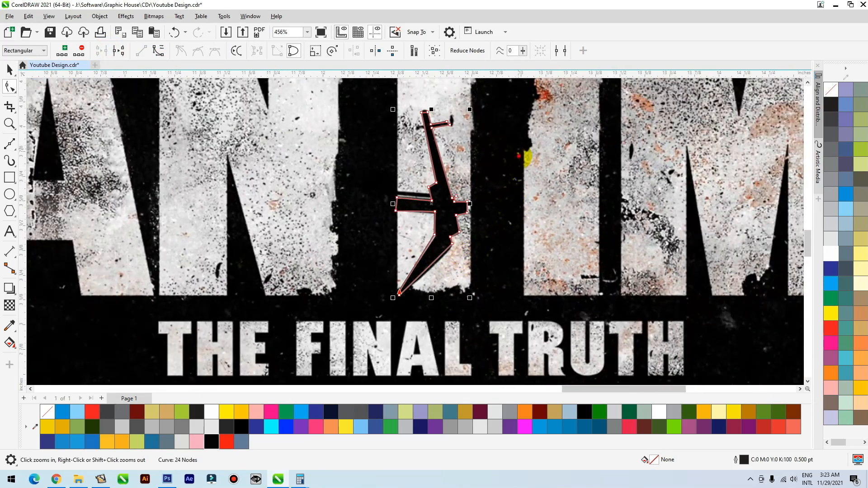
scroll(426, 184, up, 3)
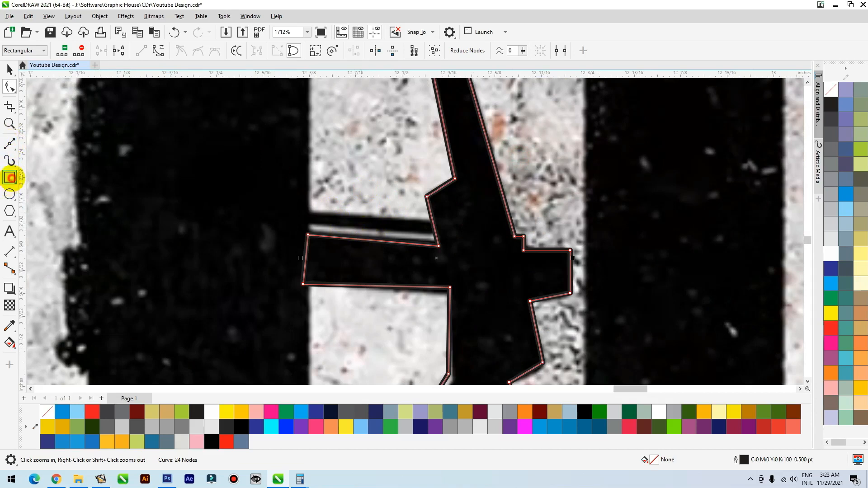
click(10, 177)
drag(299, 213, 451, 226)
key(space)
click(830, 269)
click(440, 219)
drag(297, 223, 297, 213)
right_click(832, 88)
scroll(541, 295, down, 3)
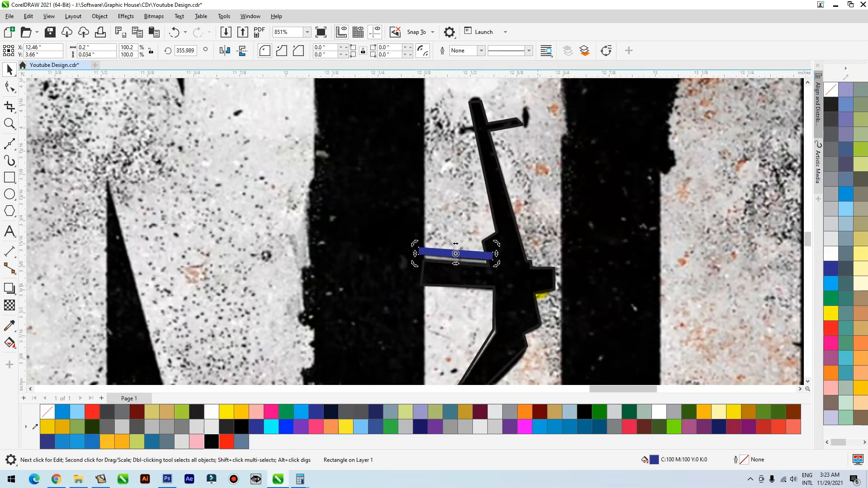
Trace the small sight piece on the left side of the rifle barrel as a separate straight-segment shape.
key(F2)
mouse_move(563, 164)
mouse_down()
mouse_move(427, 212)
mouse_move(397, 189)
mouse_move(379, 199)
mouse_up()
click(10, 144)
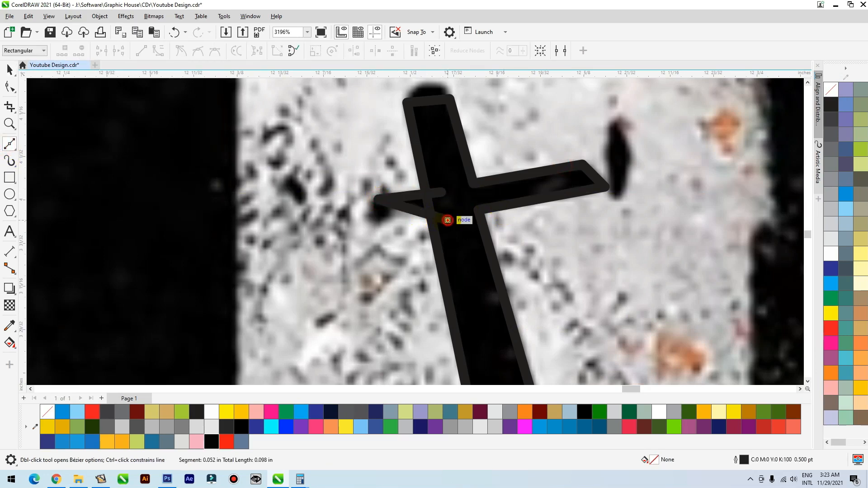
Select the three traced rifle pieces and move them off the reference image to the blank area below the black rectangle.
scroll(444, 190, down, 2)
scroll(442, 189, down, 4)
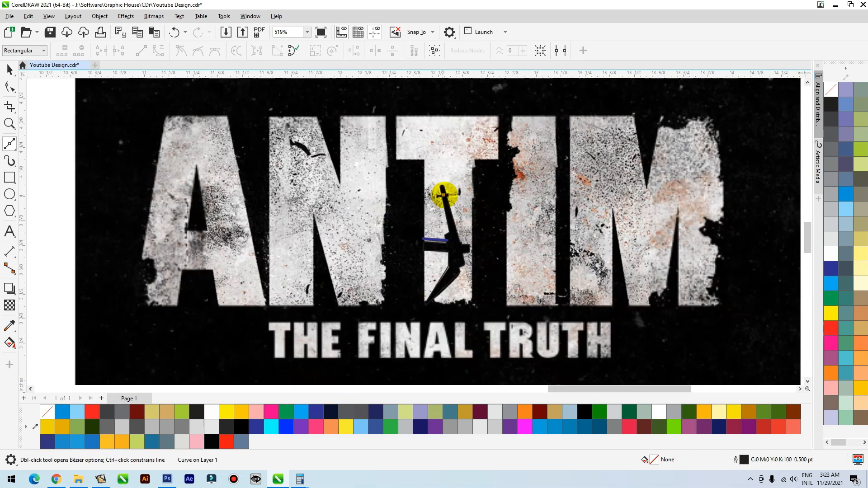
key(space)
drag(362, 312, 361, 312)
scroll(504, 211, down, 5)
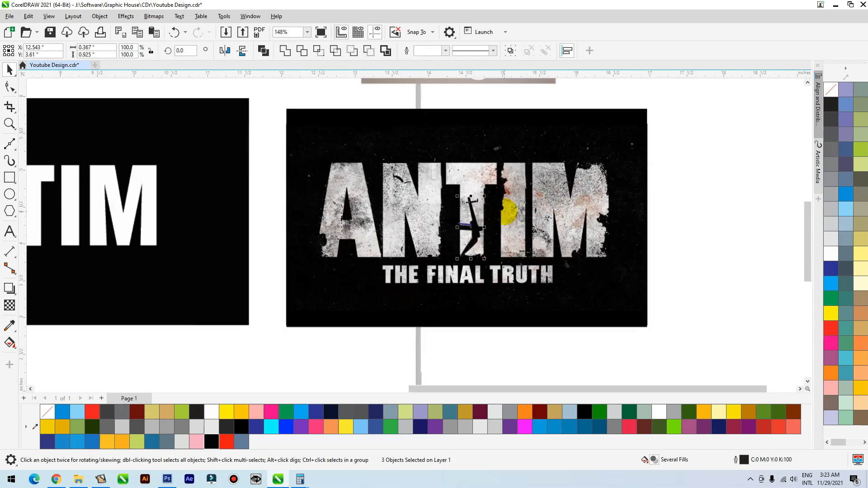
drag(478, 224, 204, 354)
key(shift+F2)
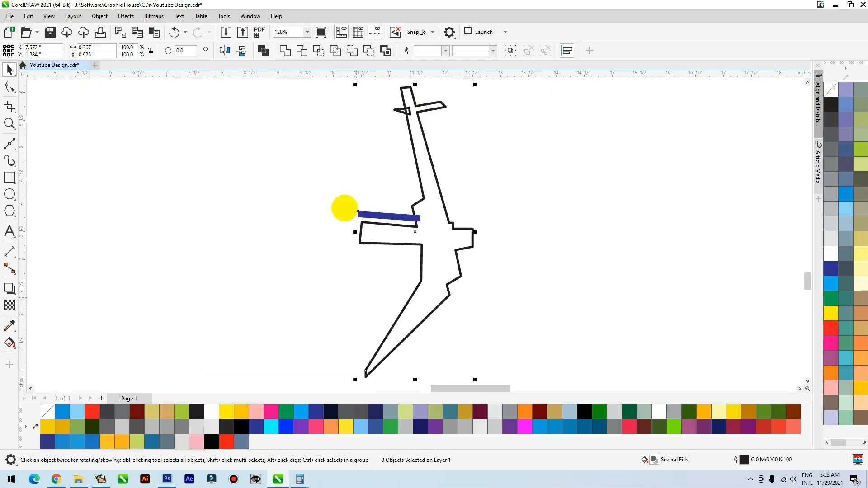
Weld the three rifle pieces into one curve, fill it black (K100) and remove its outline.
click(285, 51)
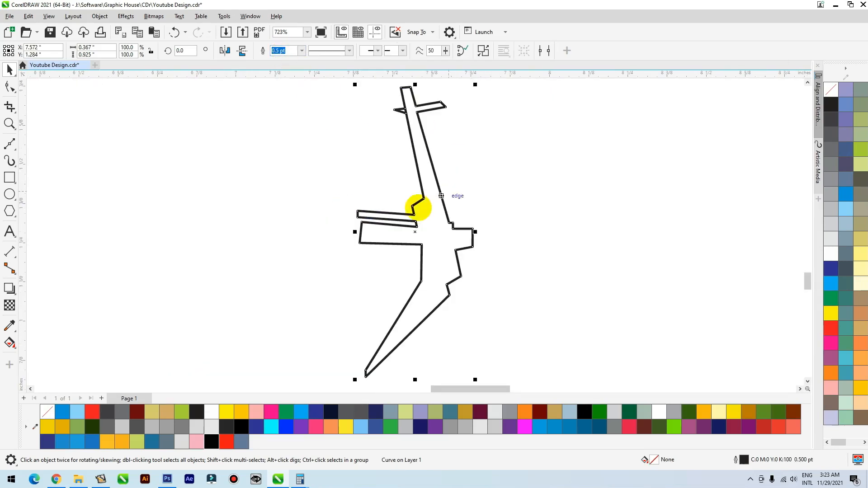
click(495, 154)
click(416, 126)
click(831, 107)
click(492, 172)
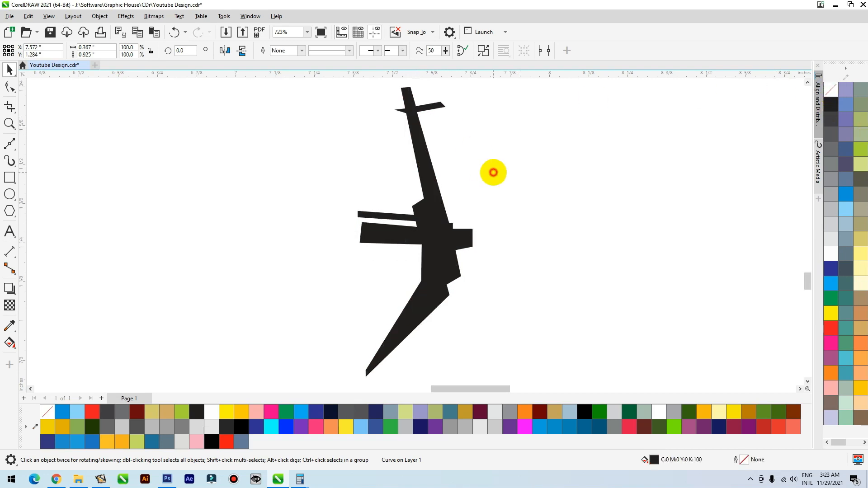
Move the black rifle silhouette onto the stem of the T in the white ANTIM text.
scroll(463, 339, down, 5)
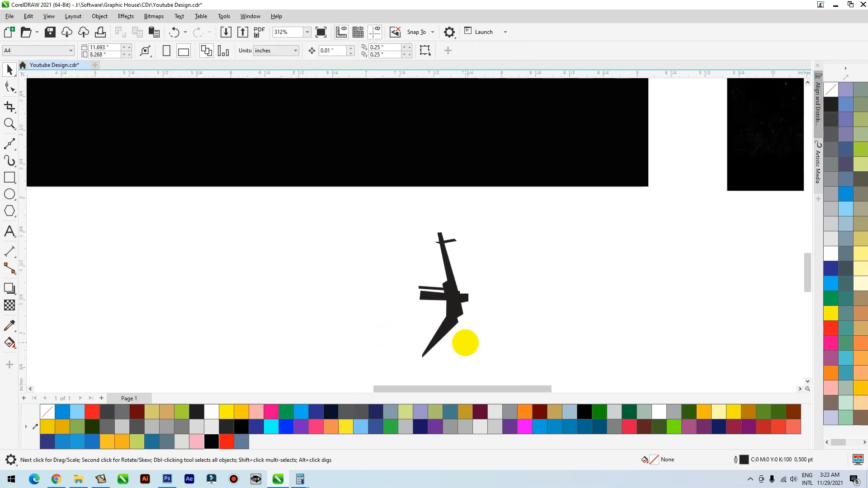
click(458, 326)
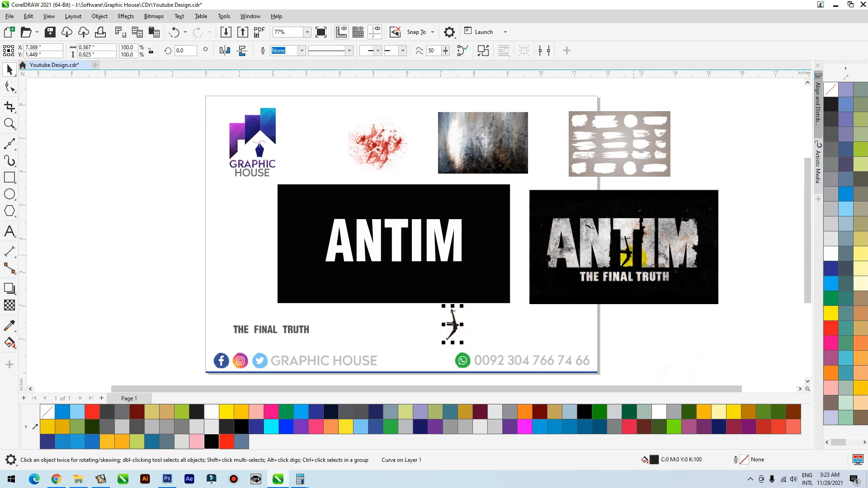
drag(454, 324, 397, 248)
scroll(397, 250, up, 3)
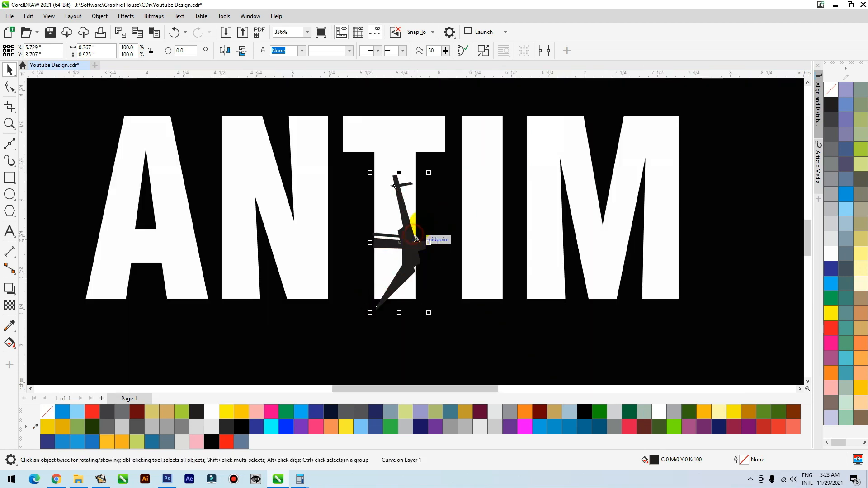
Scale the rifle silhouette down to about 75% and position it inside the stem of the T.
drag(429, 173, 420, 192)
drag(402, 232, 397, 241)
key(F2)
drag(476, 153, 316, 300)
drag(368, 181, 365, 172)
drag(435, 294, 431, 293)
scroll(395, 239, down, 4)
scroll(352, 260, down, 2)
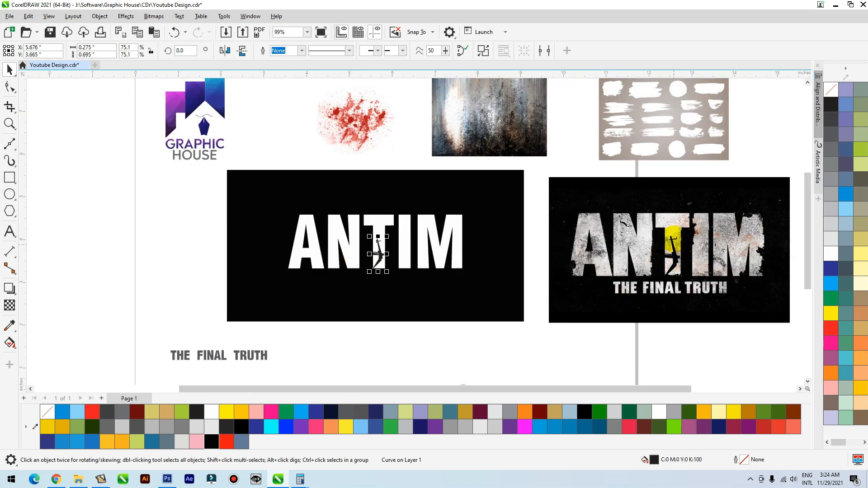
Enlarge the rifle silhouette to about 83.5% within the stem of the T.
key(F2)
drag(302, 306, 458, 212)
mouse_move(424, 167)
mouse_down()
mouse_move(417, 155)
mouse_move(424, 160)
mouse_up()
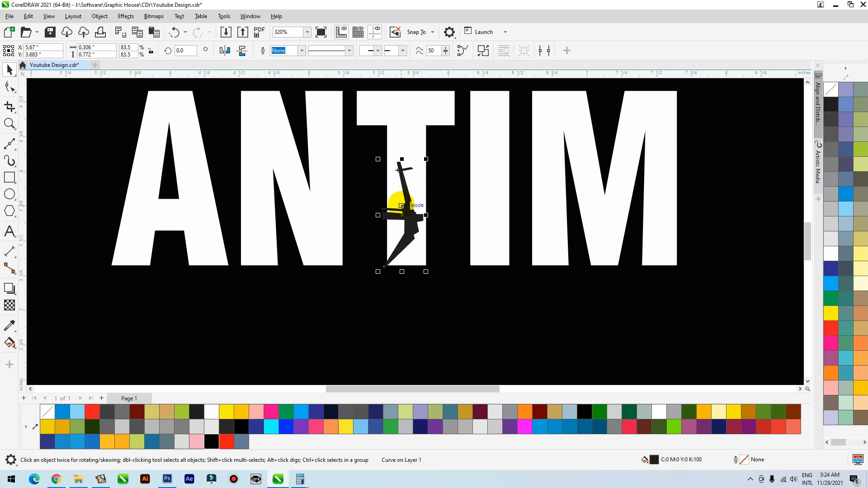
Convert the white ANTIM text to curves.
click(408, 126)
scroll(412, 260, down, 1)
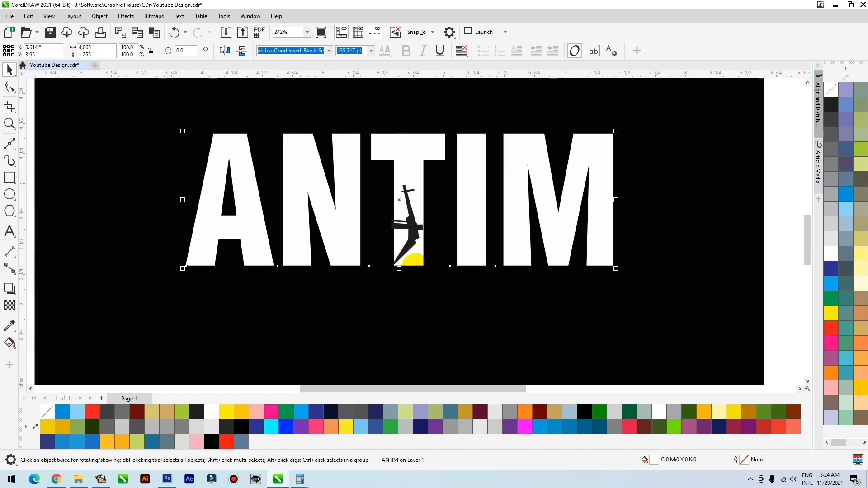
key(ctrl+q)
scroll(409, 162, down, 1)
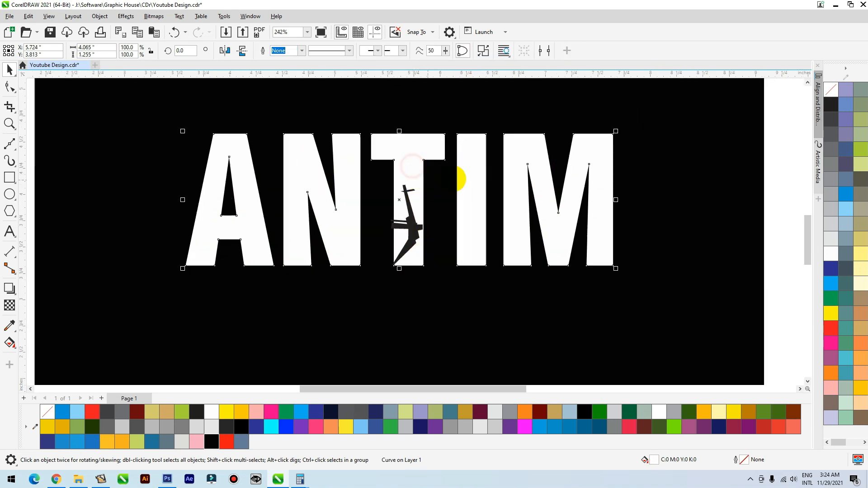
key(ctrl+z)
Add a one-step outside contour with an offset of about 0.037 inch around the ANTIM letters.
click(10, 288)
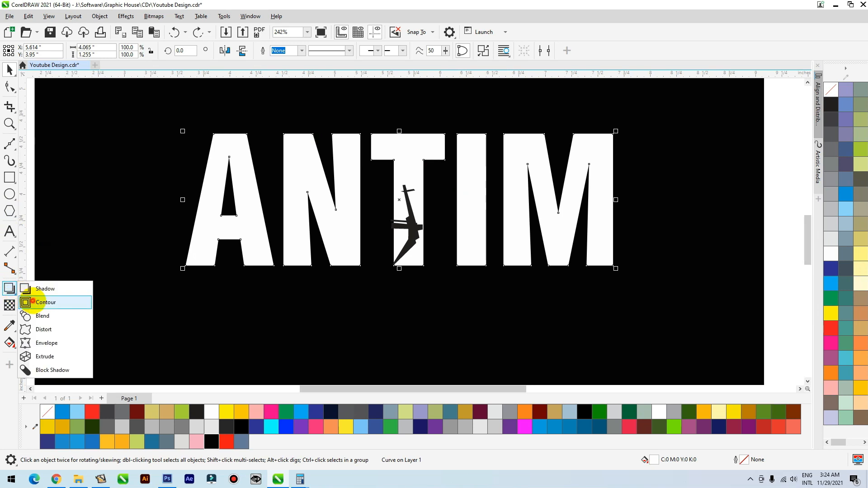
click(27, 299)
drag(294, 139, 295, 137)
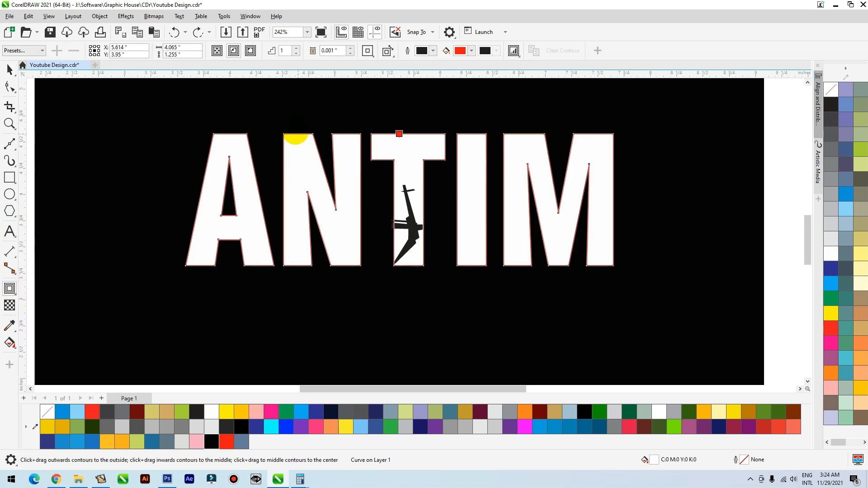
drag(294, 135, 328, 153)
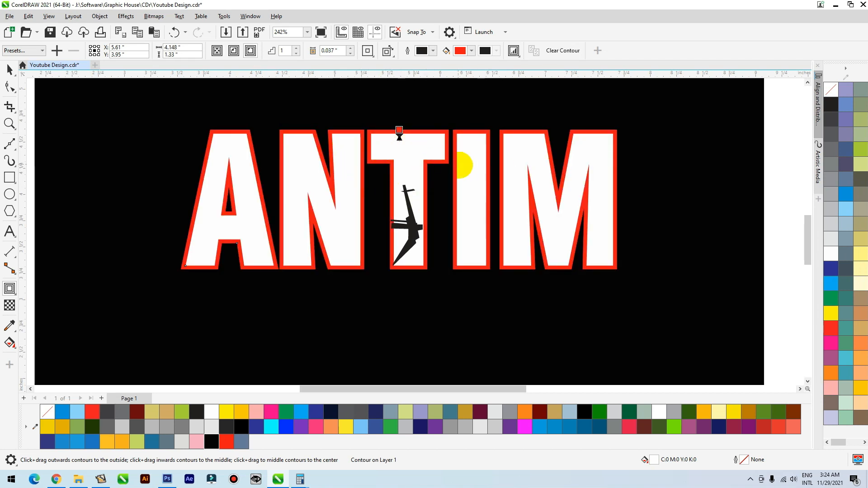
Reduce the contour offset around the letters and keep the contour as separate solid red lettering without the original white letters.
key(F2)
drag(471, 118, 329, 168)
drag(409, 159, 394, 185)
key(space)
scroll(367, 128, down, 5)
key(ctrl+z)
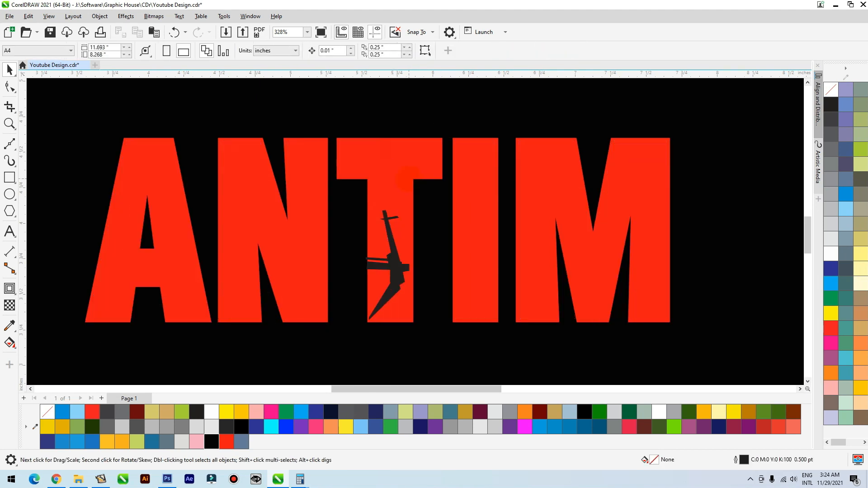
Fill the solid red ANTIM lettering with white.
drag(393, 167, 342, 157)
key(ctrl+z)
click(831, 253)
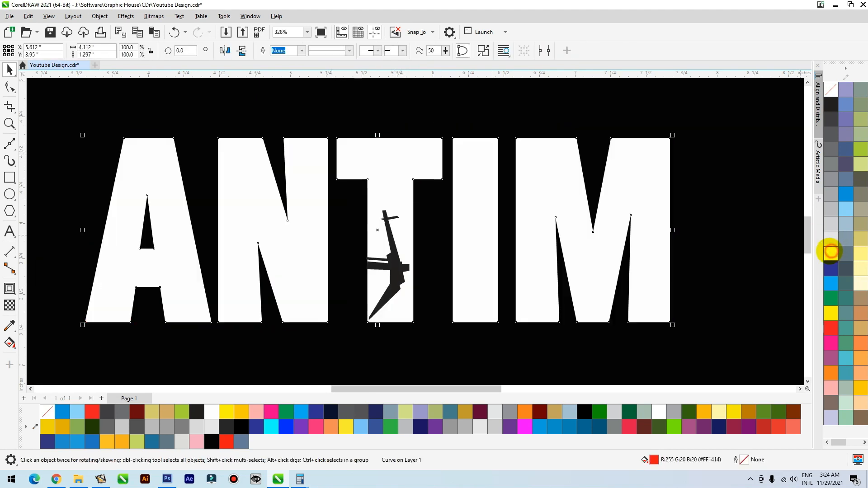
Shift the rifle silhouette slightly down so its lower tip meets the base of the T.
scroll(376, 316, down, 4)
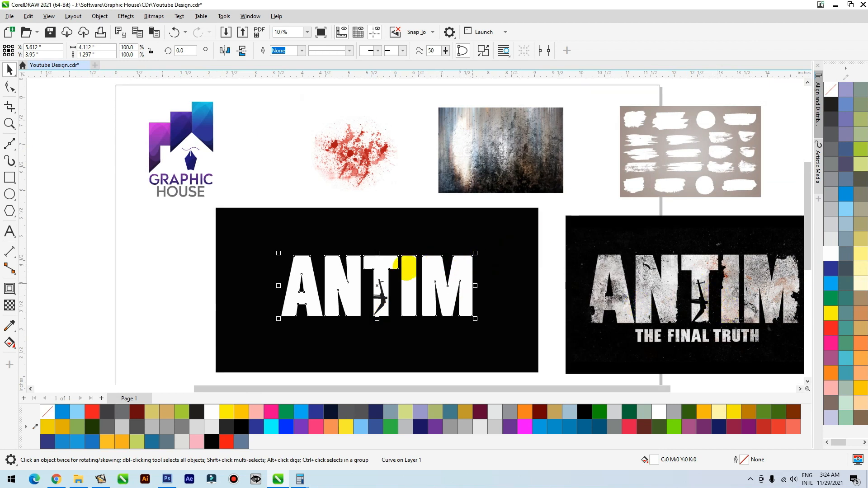
scroll(380, 299, up, 5)
click(382, 304)
click(382, 304)
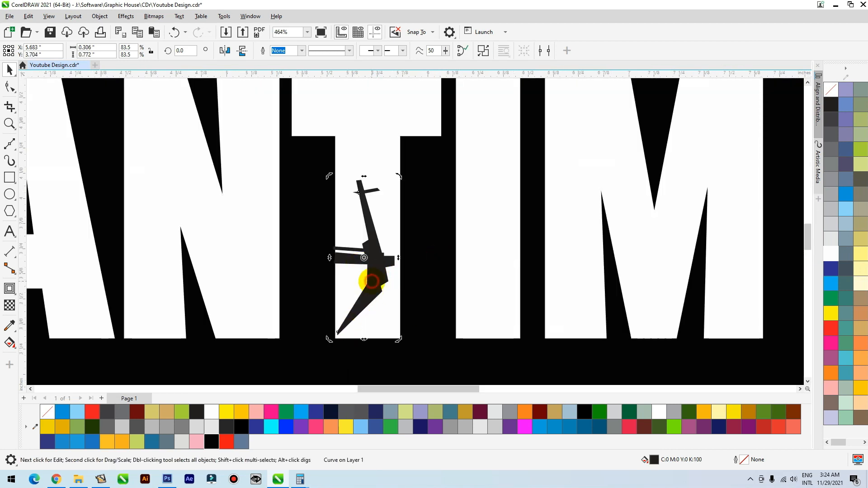
drag(374, 288, 374, 294)
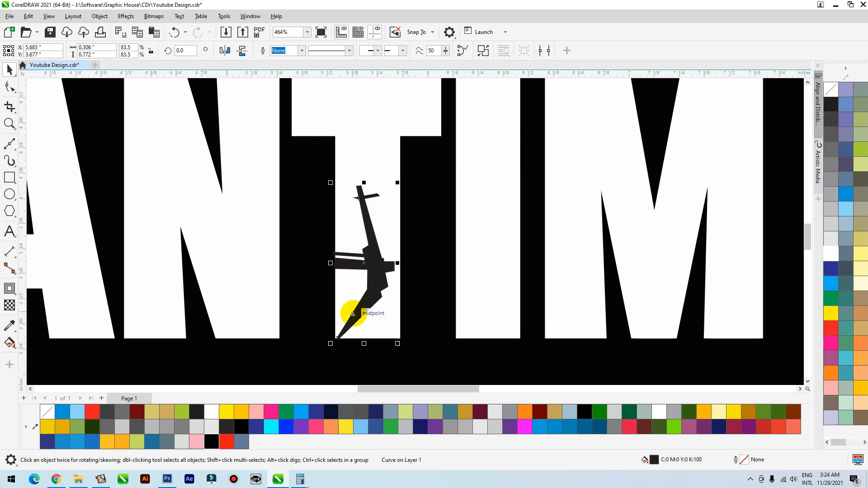
Try to weld the rifle silhouette and the ANTIM lettering into one curve.
scroll(386, 288, down, 2)
click(387, 219)
drag(371, 226, 409, 178)
key(ctrl+z)
click(377, 271)
shift+click(378, 222)
key(ctrl+z)
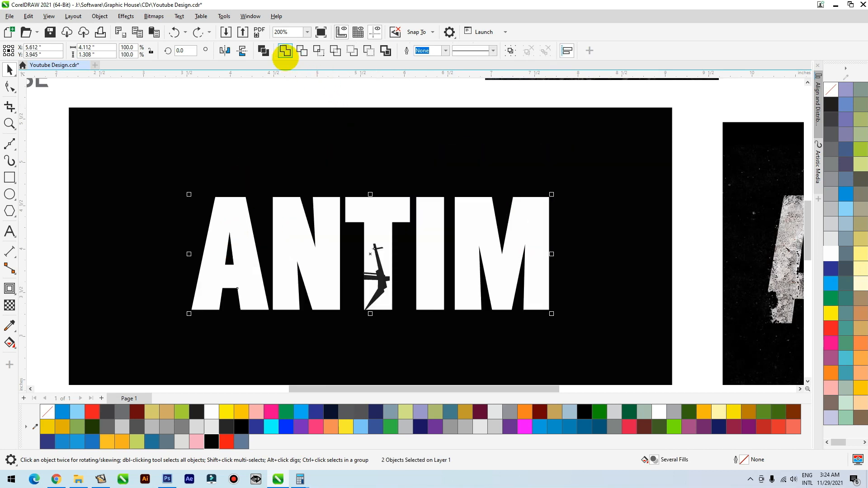
click(285, 51)
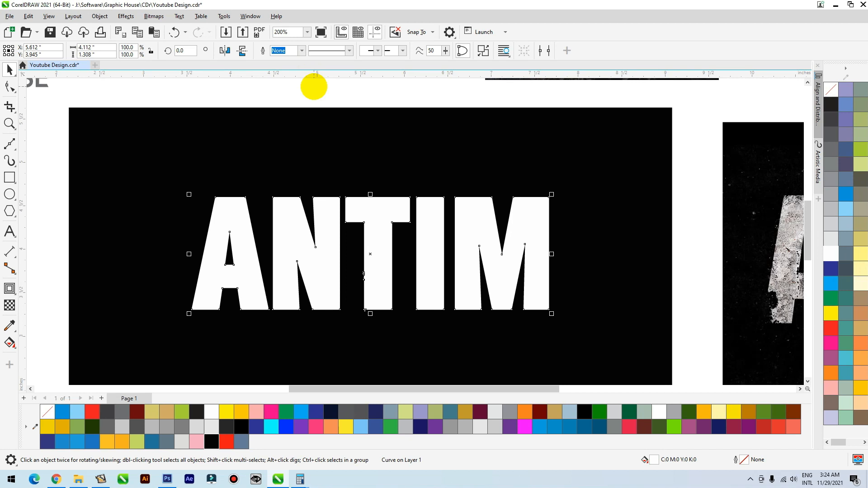
key(ctrl+z)
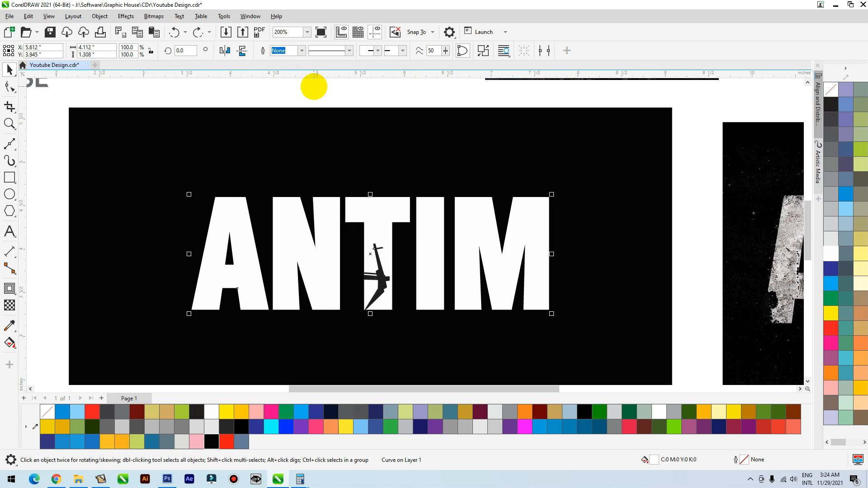
Trim the rifle silhouette's shape out of the ANTIM lettering.
click(330, 87)
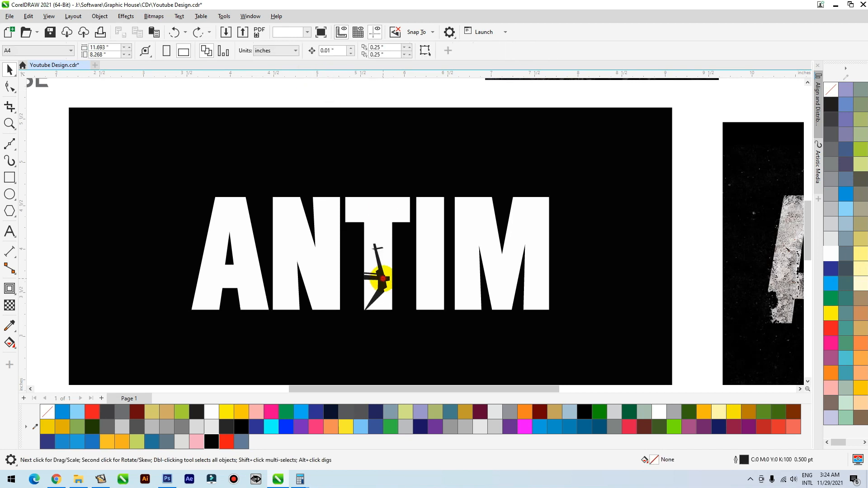
click(379, 277)
shift+click(382, 217)
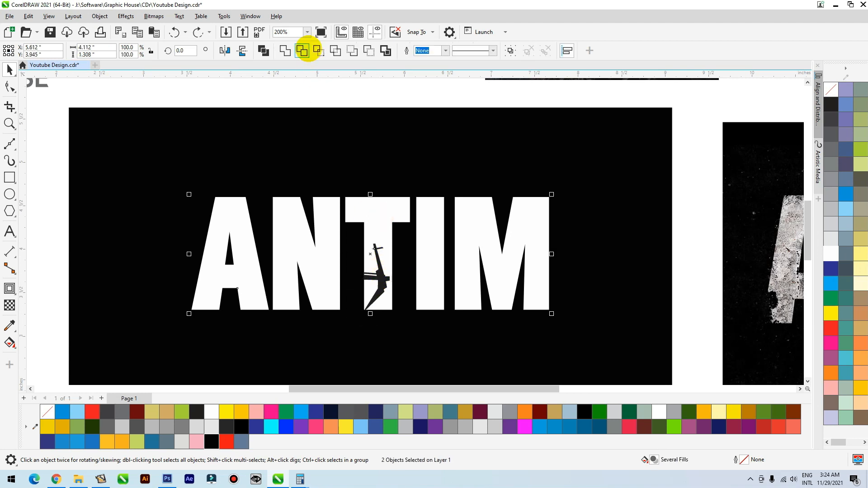
click(388, 99)
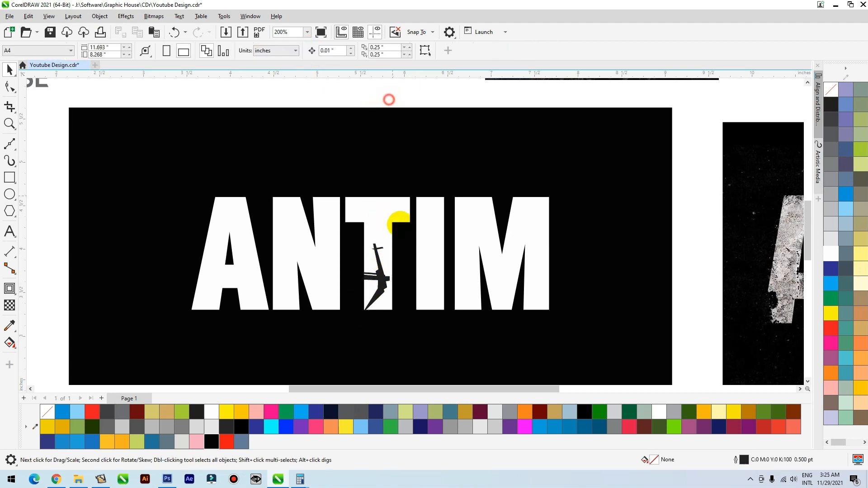
Move the leftover rifle silhouette away from the T and delete it.
click(385, 281)
drag(385, 281, 392, 137)
key(Delete)
drag(387, 239, 375, 98)
drag(376, 152, 379, 124)
key(ctrl+z)
key(ctrl+z)
scroll(392, 286, down, 4)
drag(393, 286, 164, 252)
scroll(384, 241, down, 2)
click(831, 101)
scroll(168, 295, up, 2)
drag(160, 247, 212, 264)
key(Delete)
scroll(225, 300, down, 1)
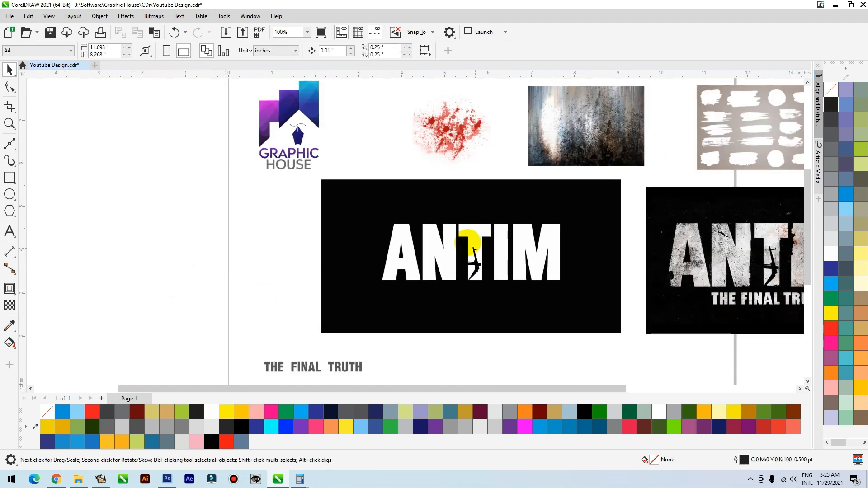
Compare the plain ANTIM lettering with the textured, eroded title in the reference image.
click(471, 226)
scroll(425, 273, down, 1)
key(F2)
drag(329, 207, 777, 324)
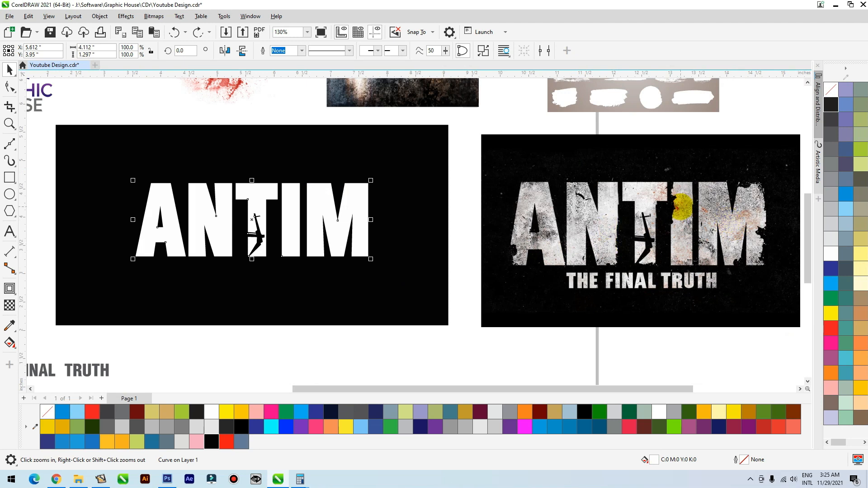
scroll(677, 212, up, 4)
scroll(636, 274, down, 3)
scroll(433, 309, down, 2)
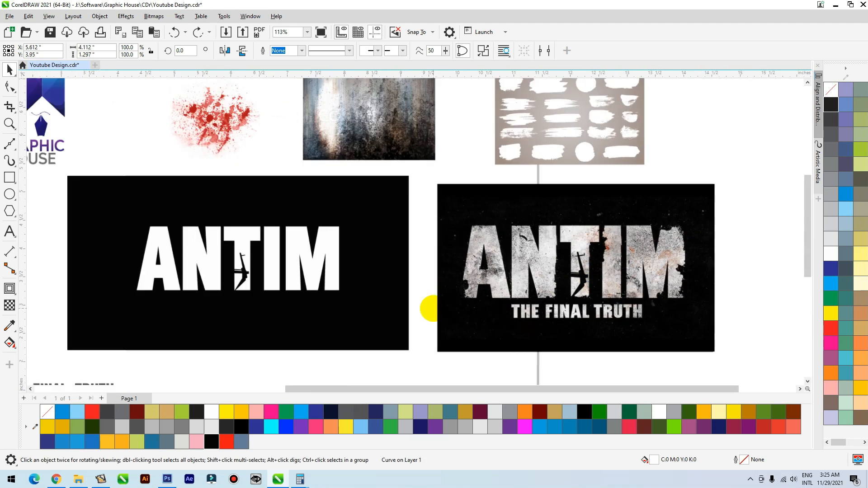
scroll(429, 309, down, 1)
Move the grunge texture image closer to the ANTIM lettering and PowerClip it inside the letters.
drag(383, 146, 367, 181)
key(F2)
drag(466, 134, 137, 333)
right_click(500, 128)
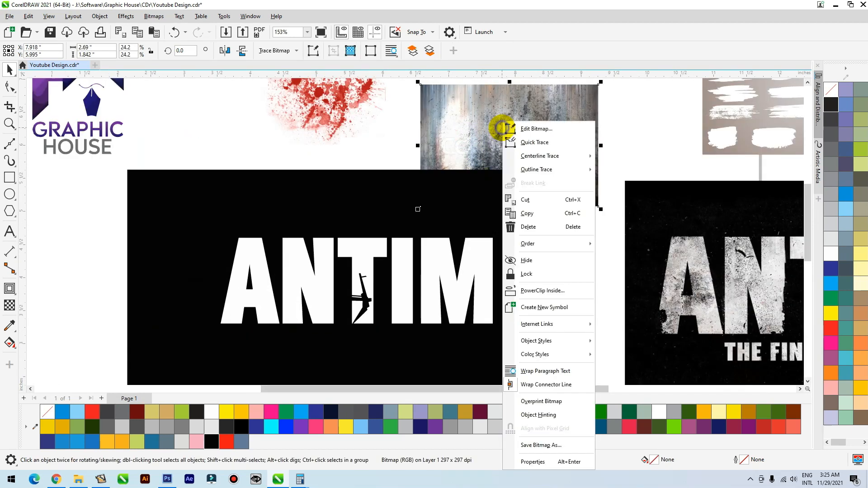
click(531, 289)
click(476, 267)
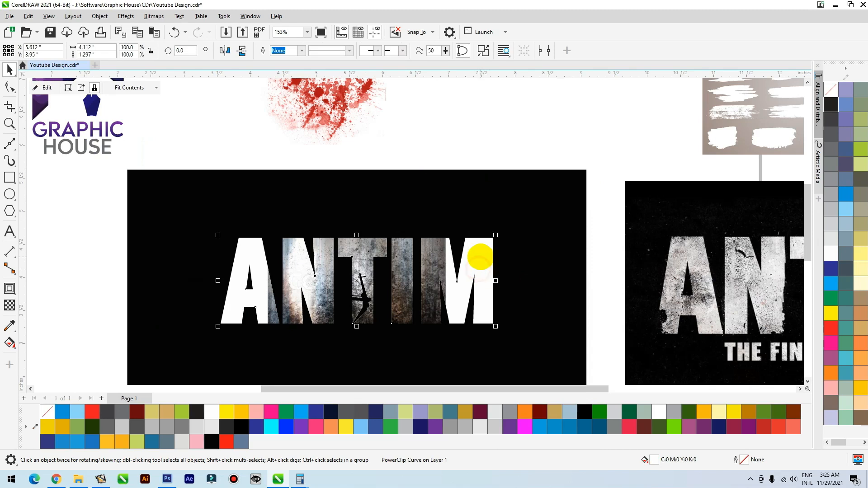
Edit the PowerClip contents, stretching the texture to about 4.46 inches wide and positioning it to cover all the ANTIM letters.
ctrl+click(431, 266)
drag(430, 277, 509, 301)
drag(438, 299, 437, 306)
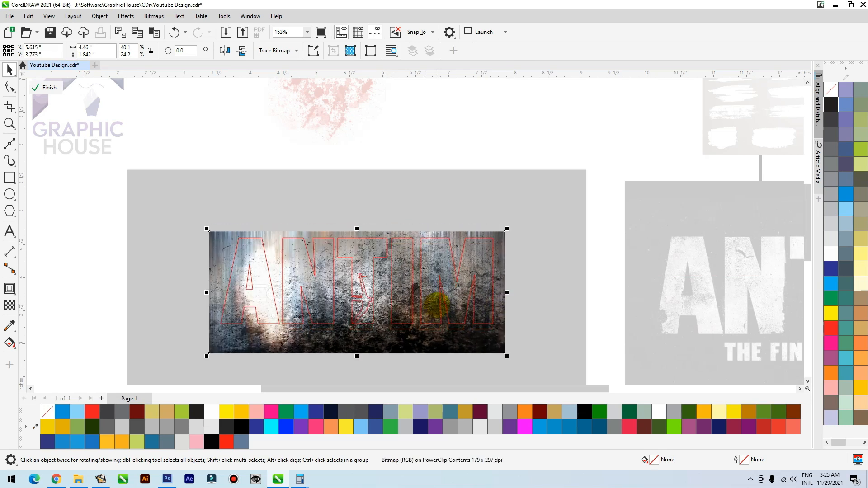
click(569, 245)
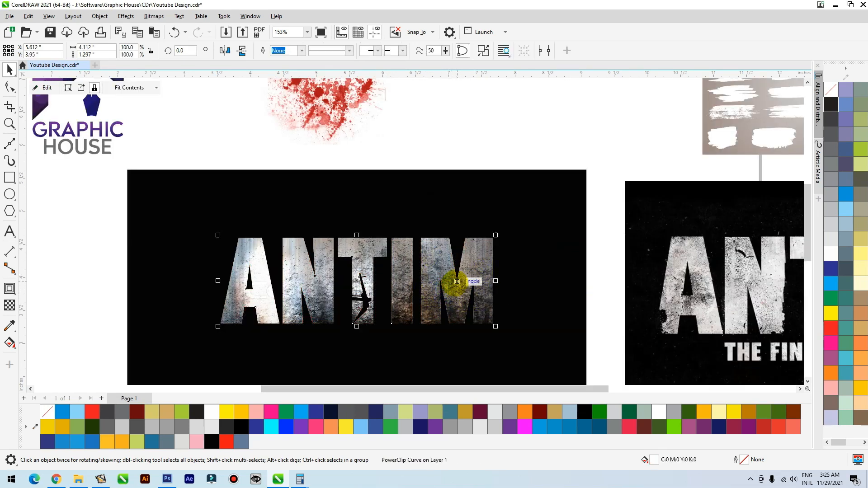
Apply a vertical linear transparency to the clipped texture, fading from about its mid-height to its lower edge, and finish editing the contents.
ctrl+click(449, 281)
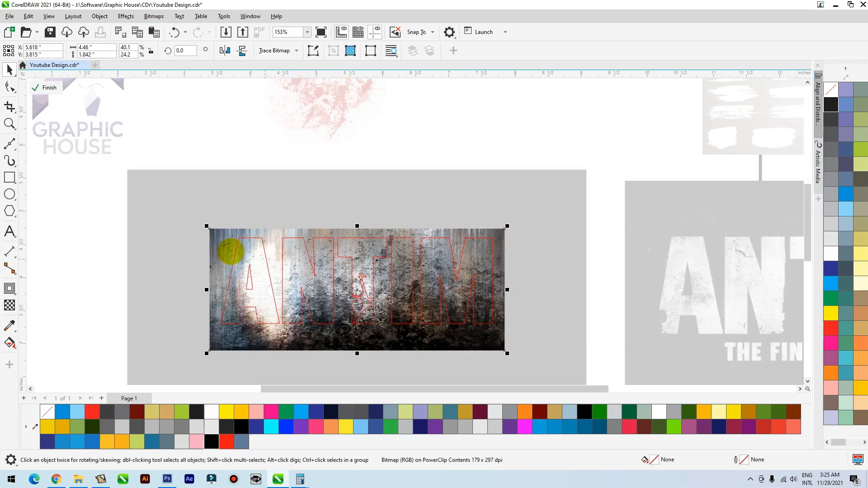
click(9, 305)
drag(369, 225, 365, 351)
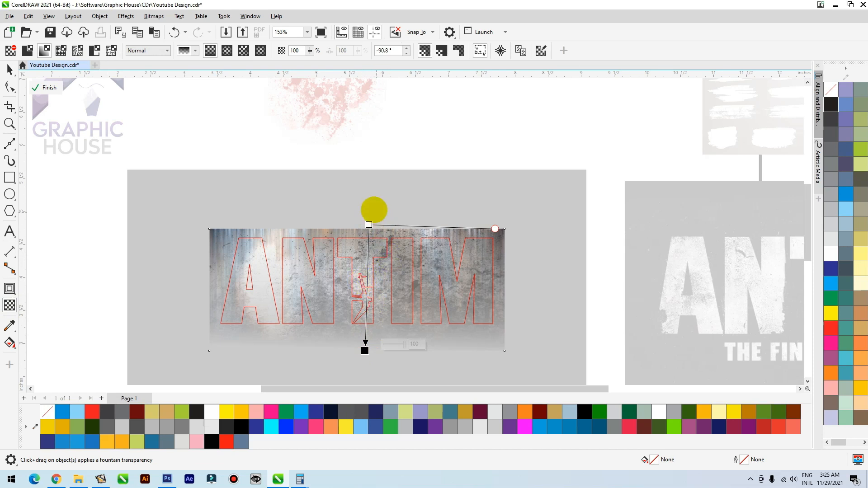
drag(369, 225, 368, 279)
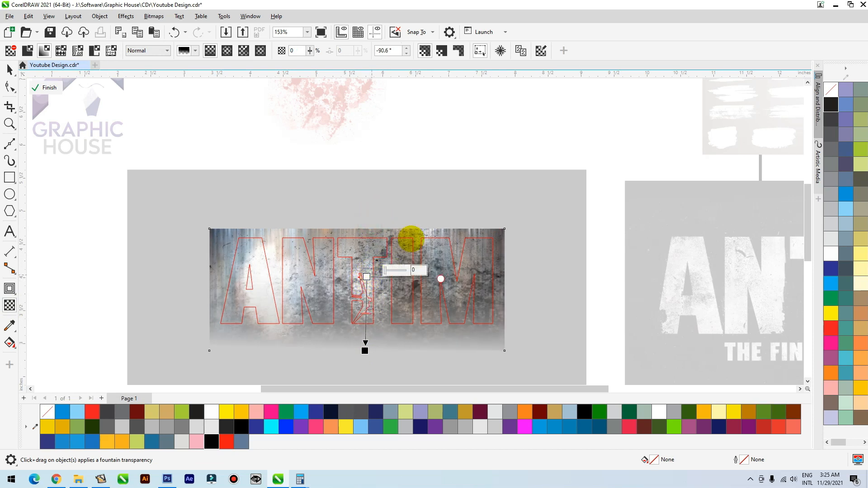
key(space)
ctrl+click(535, 153)
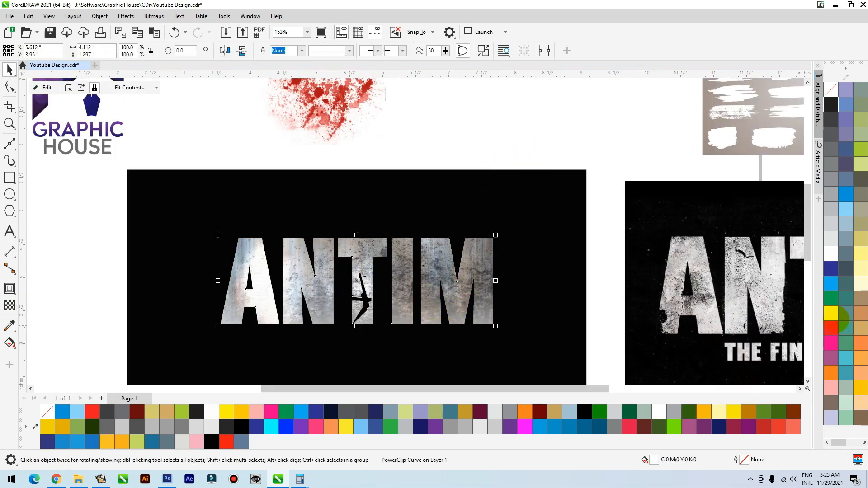
Select all pieces of the small ragged brush stroke at the right end of the brush image's fourth row and weld them.
scroll(391, 255, down, 2)
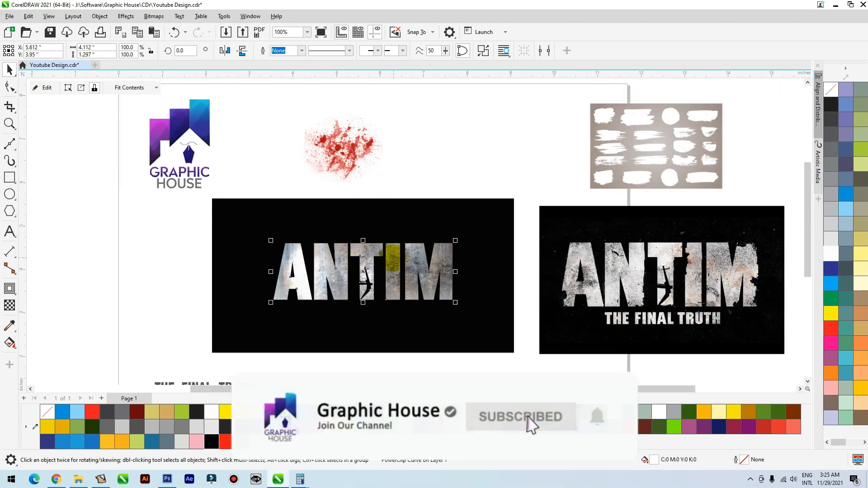
key(F2)
drag(518, 245, 749, 330)
scroll(611, 308, down, 3)
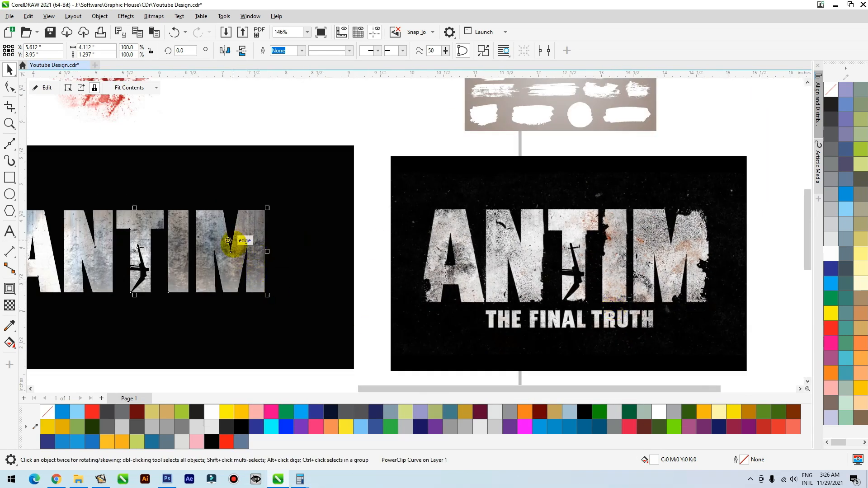
scroll(517, 322, down, 1)
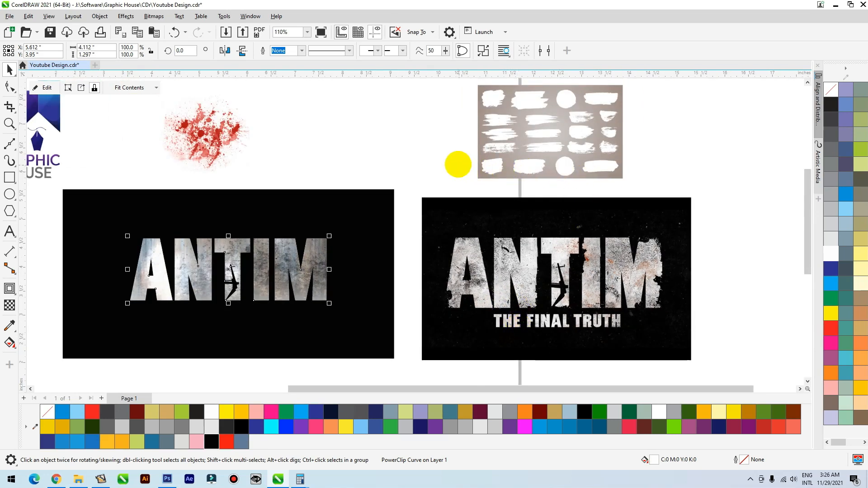
key(z)
drag(670, 110, 556, 174)
mouse_move(562, 216)
mouse_down()
mouse_move(364, 271)
mouse_move(353, 285)
mouse_up()
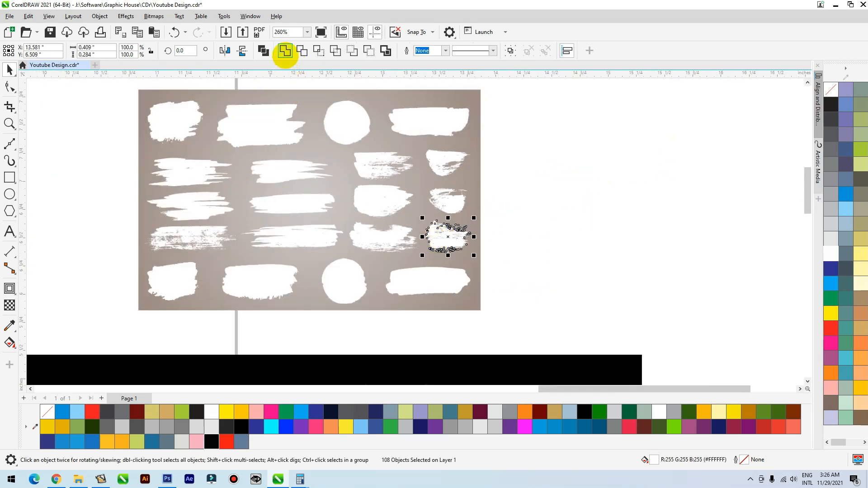
click(285, 53)
Move the welded brush stroke beside the M's right edge on the black rectangle and fill it green (C100 Y100).
scroll(552, 181, down, 5)
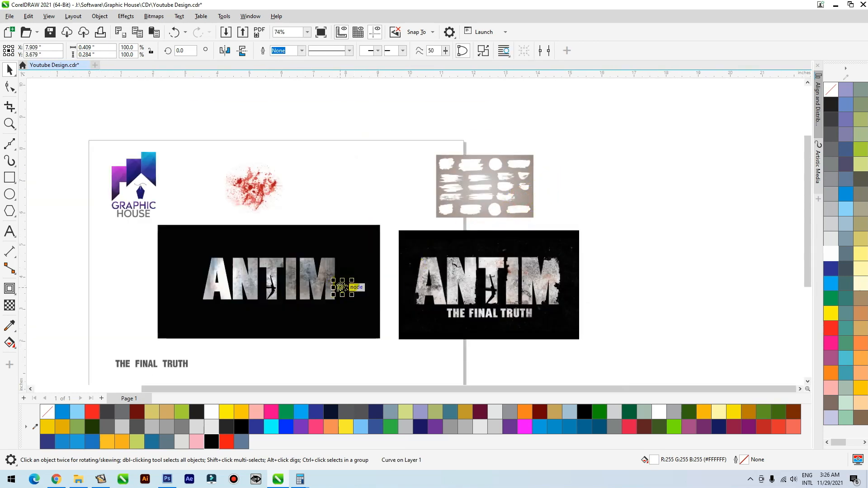
key(F2)
drag(378, 263, 306, 306)
click(830, 298)
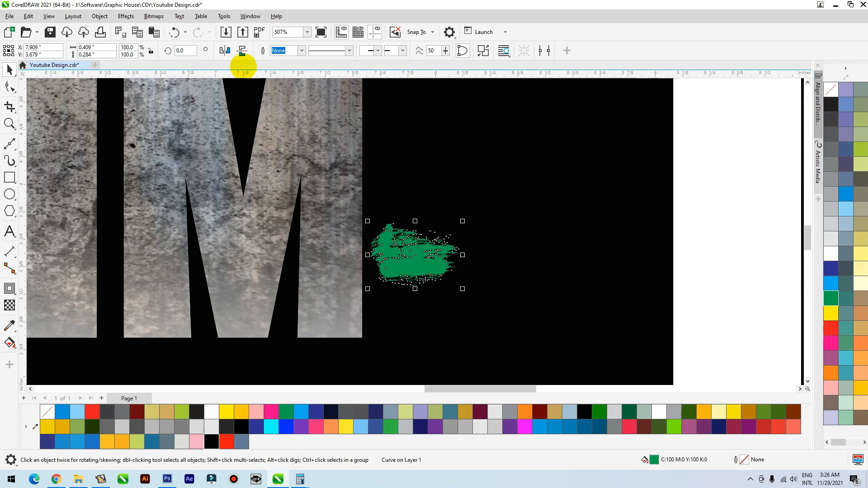
Mirror the green brush stroke horizontally, move it onto the M's right edge and rotate it to about 196.4°.
click(224, 50)
drag(436, 257, 381, 221)
click(382, 221)
drag(408, 184, 397, 171)
scroll(326, 281, down, 2)
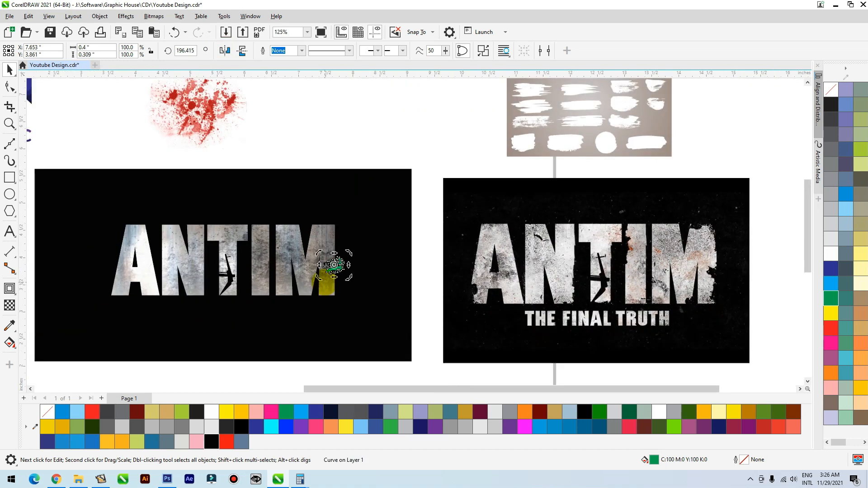
Move the reference image closer so that its M sits beside the M of the textured title.
key(F2)
drag(546, 161, 241, 340)
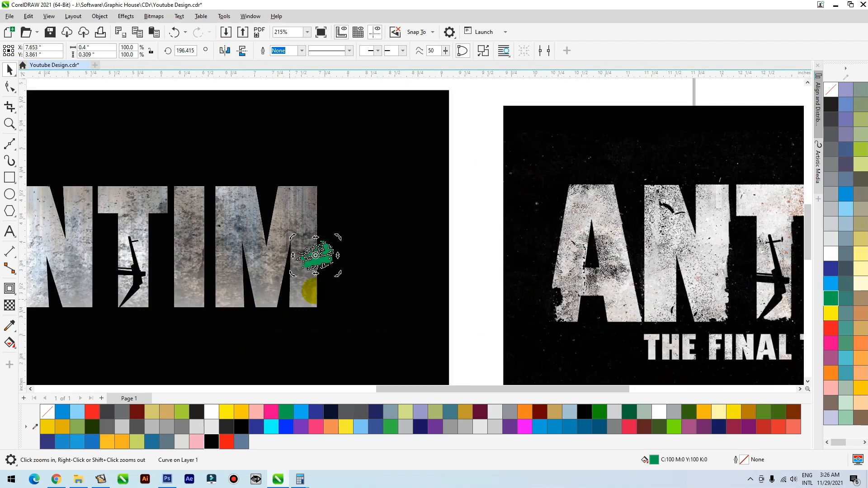
scroll(284, 280, down, 1)
drag(618, 275, 442, 279)
drag(554, 281, 443, 273)
key(F2)
drag(515, 188, 184, 320)
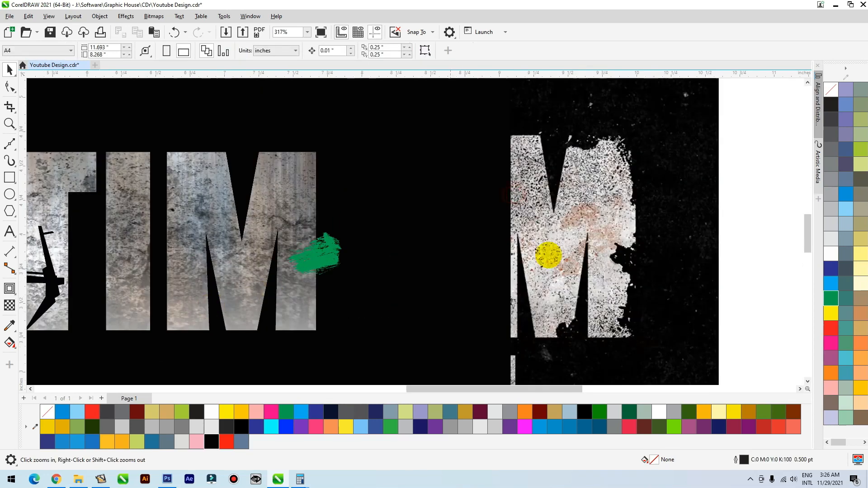
Place a copy of the green brush stroke on the upper end of the M's right arm, rotated to about 225.6°.
click(325, 258)
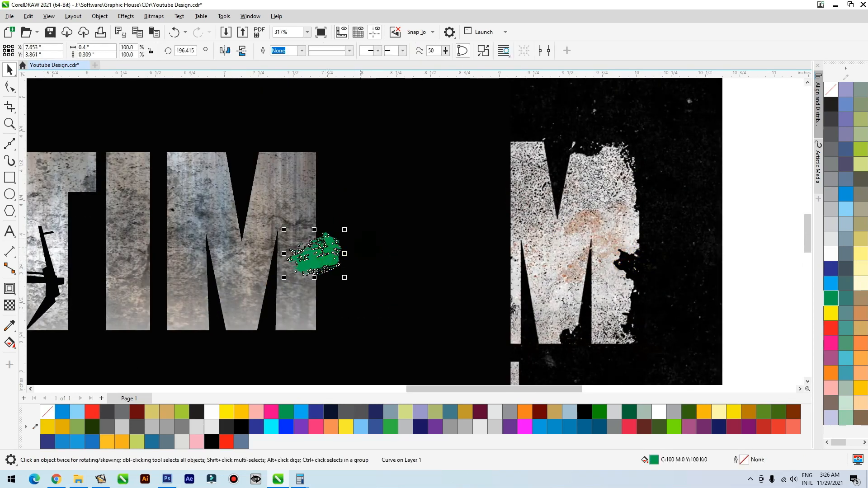
mouse_move(334, 252)
mouse_down()
mouse_move(292, 184)
mouse_move(287, 114)
mouse_up()
right_click(291, 149)
click(292, 149)
drag(276, 150, 285, 165)
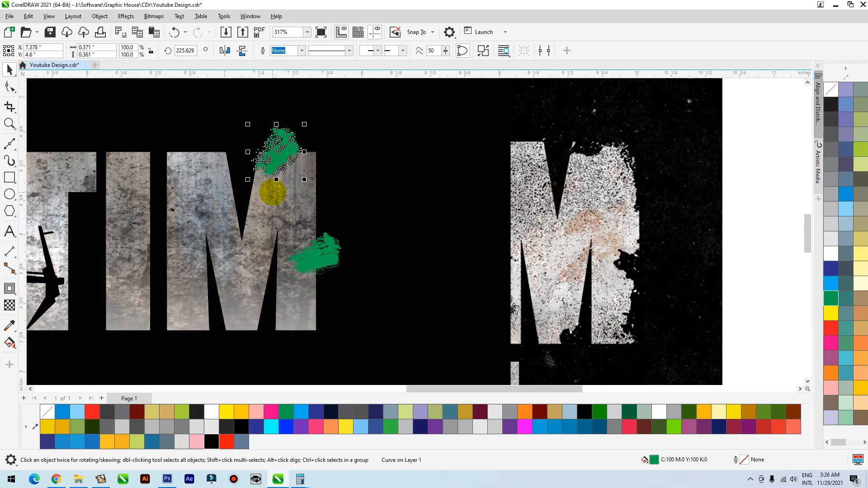
Trim the textured lettering with the copied brush stroke at the M's upper right arm and delete that copy.
shift+click(272, 192)
click(304, 50)
click(353, 124)
click(294, 147)
key(Delete)
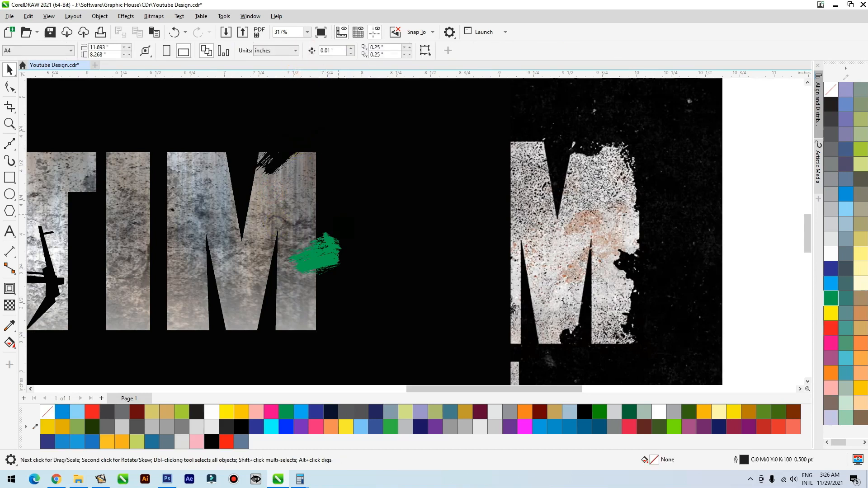
Trim the M's right edge with the remaining green brush stroke and move the stroke clear of the lettering.
click(323, 250)
shift+click(299, 300)
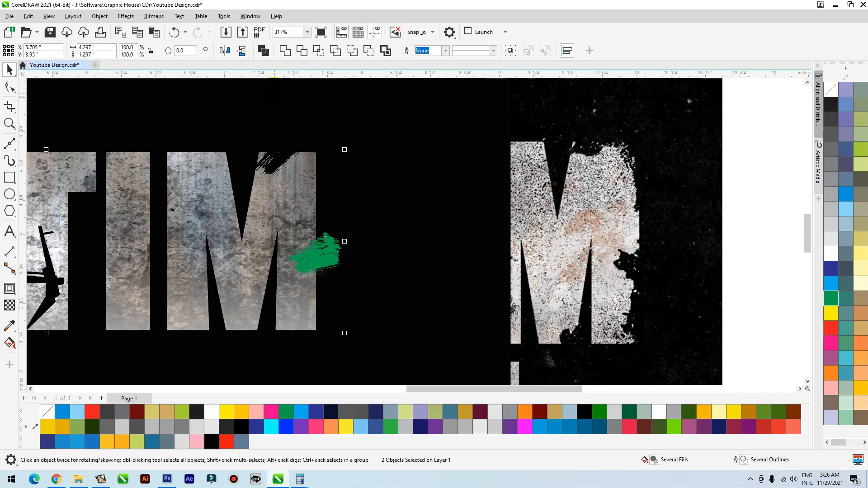
click(301, 50)
drag(319, 251, 422, 272)
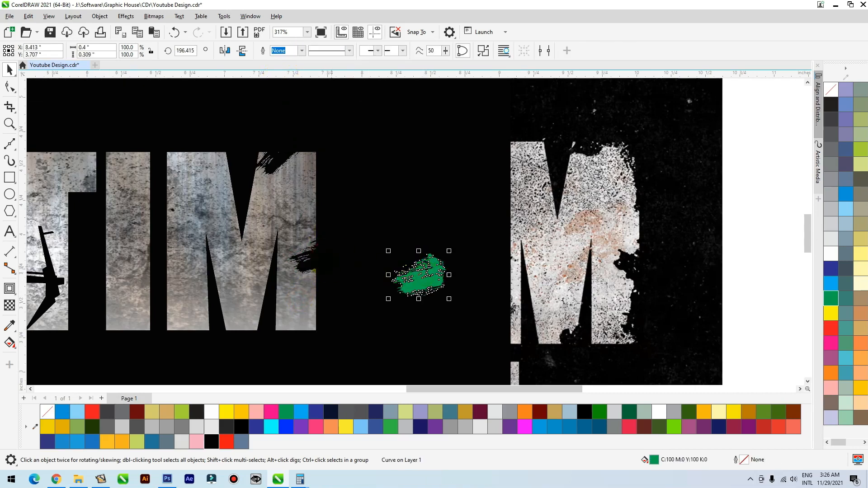
click(293, 209)
ctrl+click(294, 199)
drag(294, 205, 230, 205)
key(ctrl+z)
ctrl+click(401, 154)
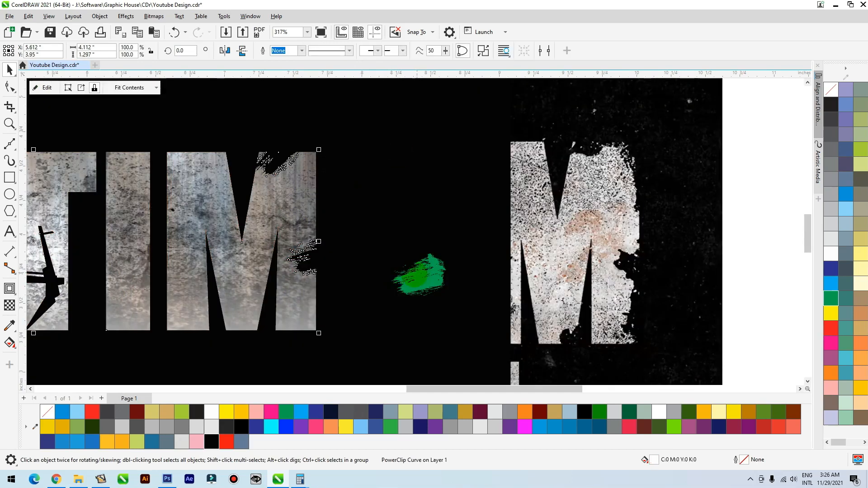
Move the green brush stroke onto the lower part of the M's right edge.
click(418, 276)
drag(418, 276, 322, 293)
click(334, 308)
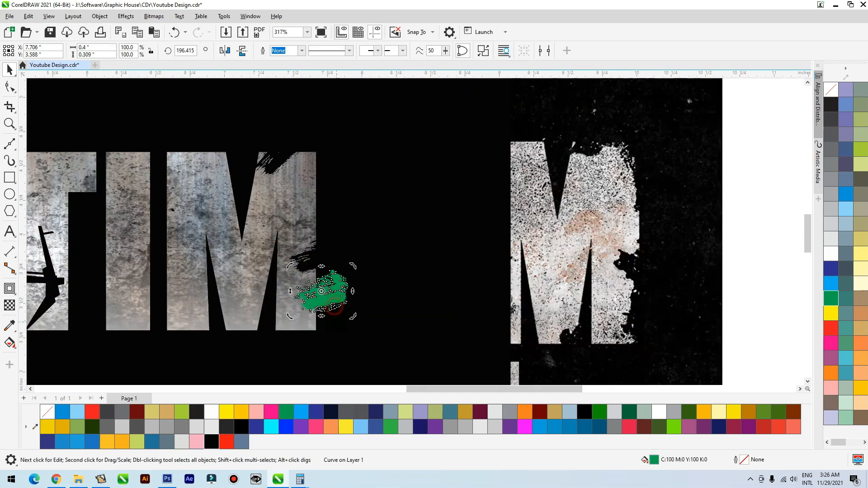
key(space)
click(328, 292)
click(337, 288)
key(space)
click(330, 299)
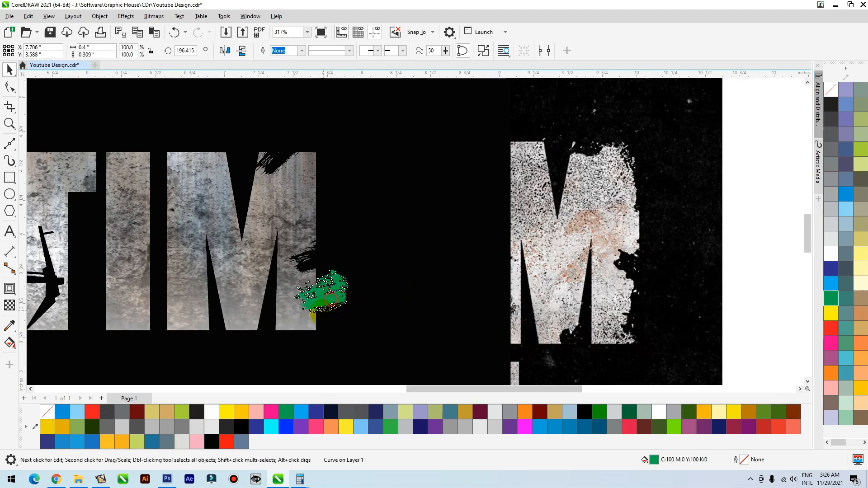
key(space)
Stretch the green brush stroke vertically to about 177% and rotate it to about 220.6° over the M's lower right corner.
scroll(347, 291, up, 3)
click(10, 69)
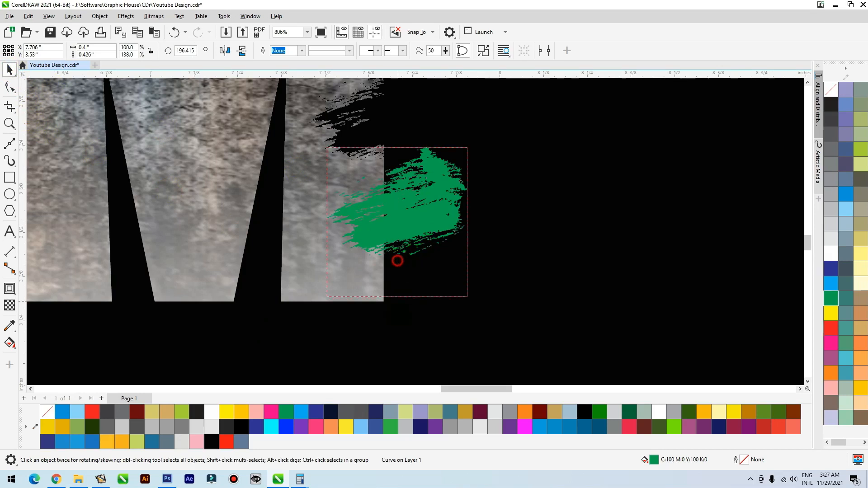
drag(397, 301, 398, 348)
click(431, 283)
drag(471, 143, 451, 129)
drag(430, 231, 422, 218)
Trim the M's lower right corner with the green brush stroke and move the stroke into the empty area beside it.
shift+click(325, 173)
click(302, 51)
click(531, 163)
drag(419, 272, 595, 259)
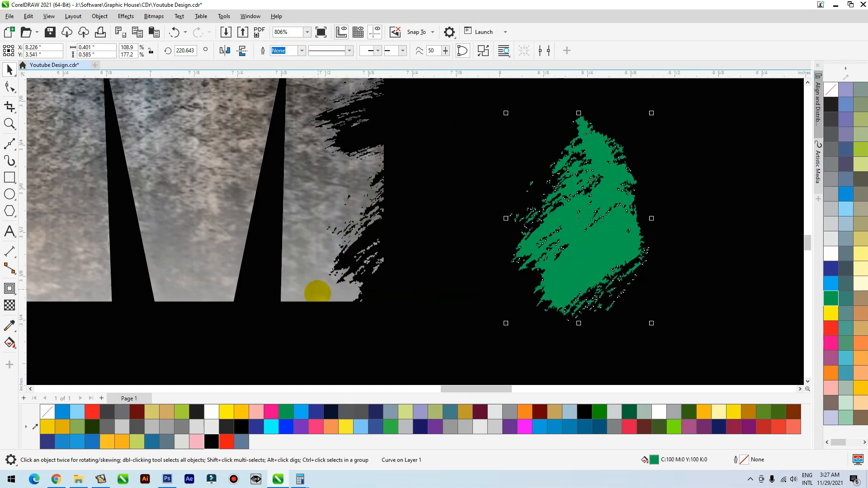
Shift the reference image away from the title so that its N, T, I and M can be seen.
scroll(322, 309, down, 4)
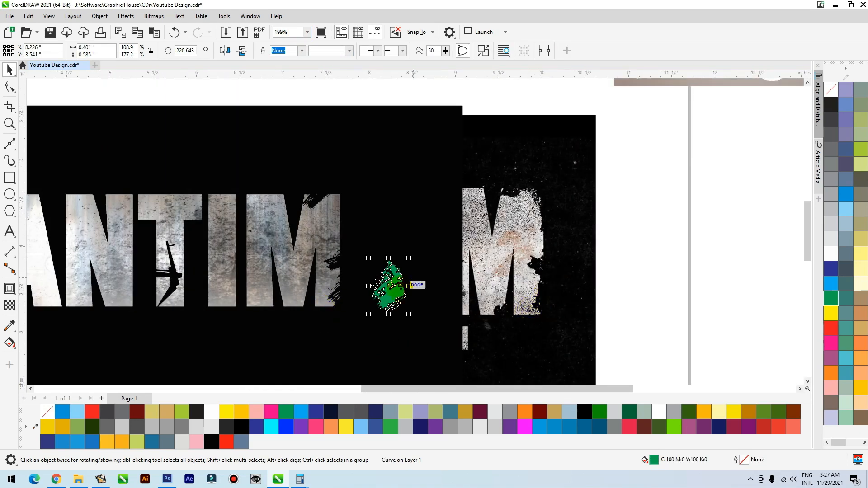
scroll(536, 273, down, 3)
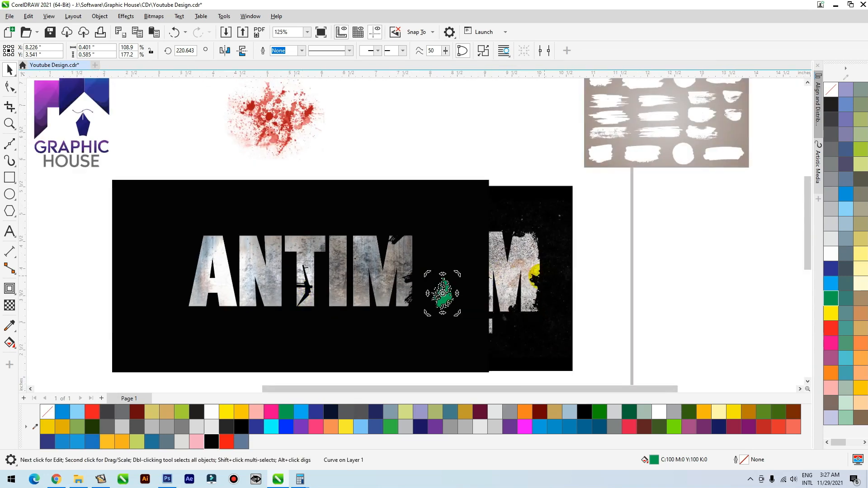
mouse_move(544, 275)
mouse_down()
mouse_move(618, 277)
mouse_move(611, 266)
mouse_move(566, 262)
mouse_up()
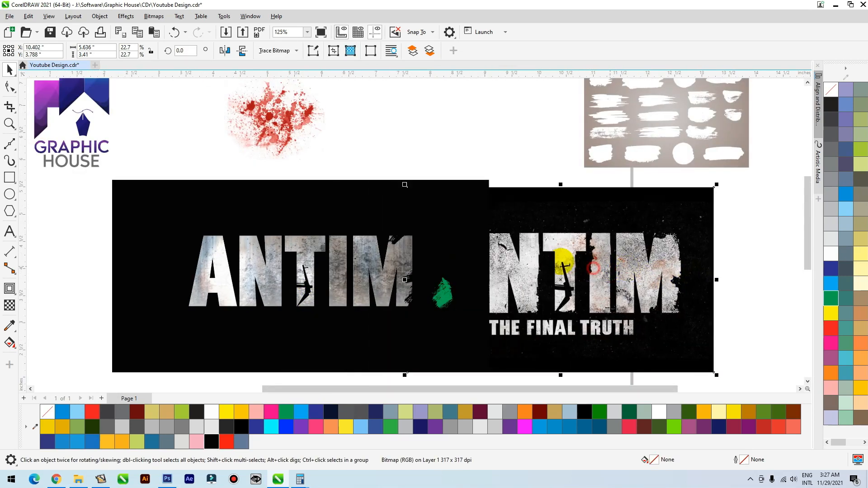
Place the green brush stroke on the I's left edge, mirrored horizontally and scaled to about 0.248 × 0.363 in.
click(443, 289)
mouse_move(444, 290)
mouse_down()
mouse_move(414, 282)
mouse_move(387, 253)
mouse_move(337, 265)
mouse_up()
scroll(327, 255, up, 8)
click(223, 51)
drag(390, 226, 411, 213)
key(ctrl+z)
drag(369, 332, 321, 323)
drag(367, 233, 350, 258)
drag(327, 294, 334, 286)
Trim the I's left edge with the green brush stroke and break the textured lettering apart into separate letters.
shift+click(362, 231)
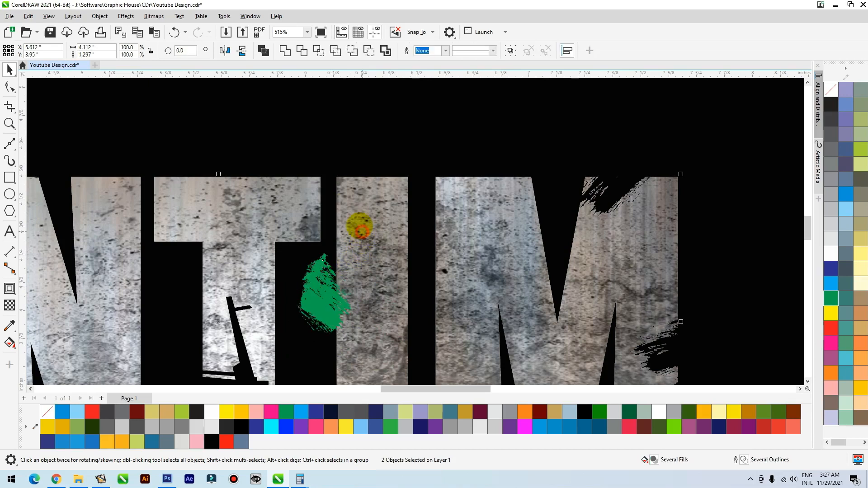
click(300, 52)
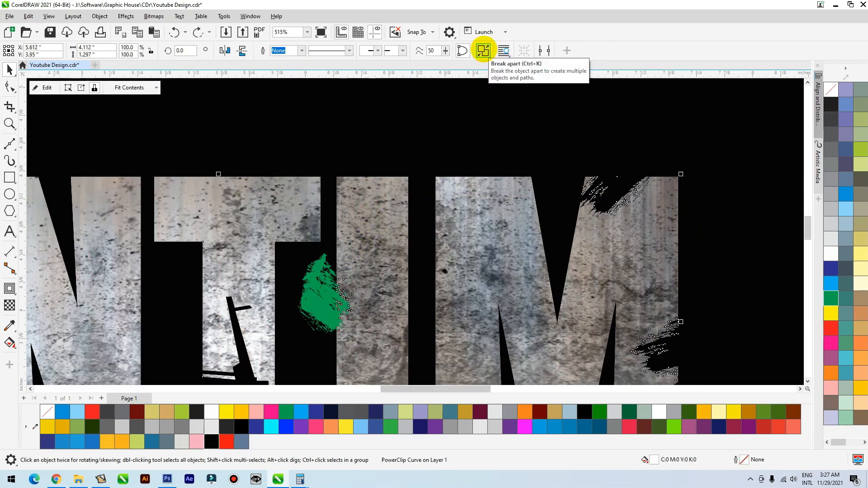
click(482, 51)
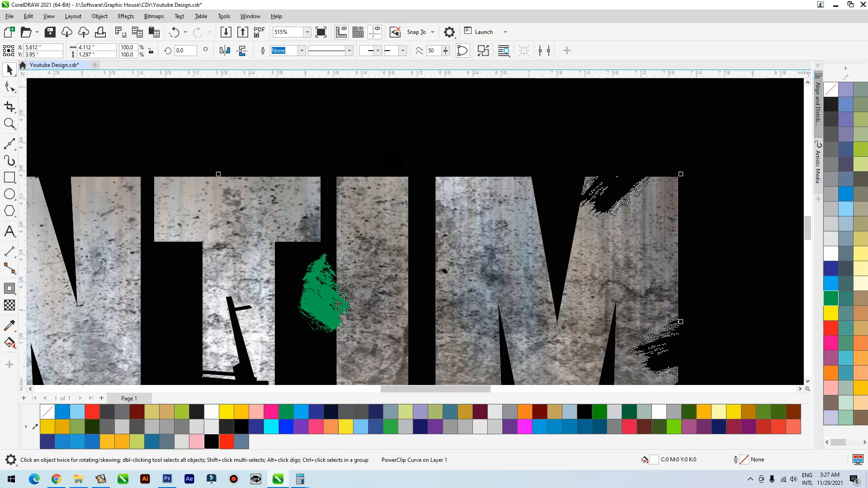
scroll(390, 171, down, 2)
click(367, 168)
Move the green brush stroke up into the gap between the T's crossbar and the I.
drag(353, 244, 353, 203)
key(F2)
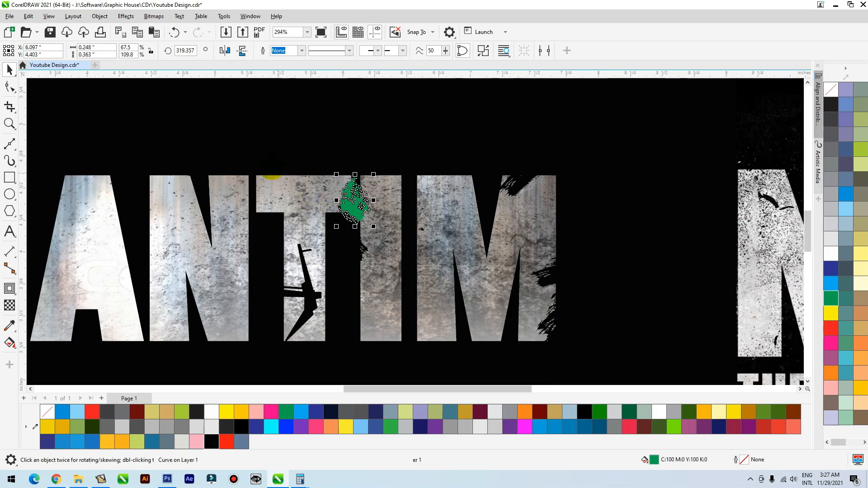
drag(271, 164, 495, 265)
drag(409, 261, 494, 294)
key(ctrl+z)
click(329, 192)
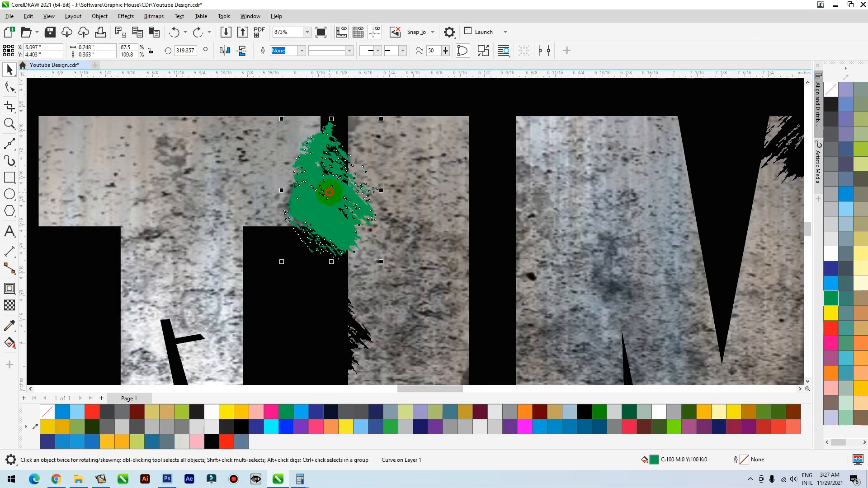
Trim the upper part of the I's left edge with the green brush stroke.
shift+click(397, 160)
click(302, 51)
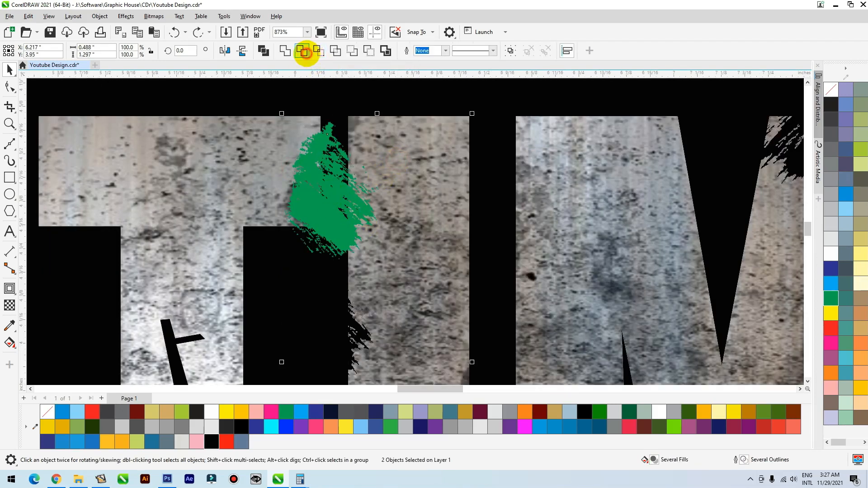
shift+click(409, 129)
click(302, 51)
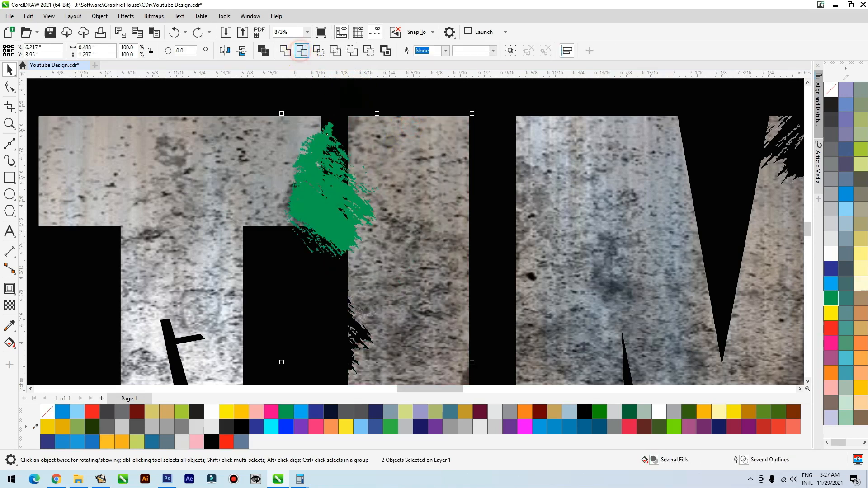
drag(319, 208, 224, 229)
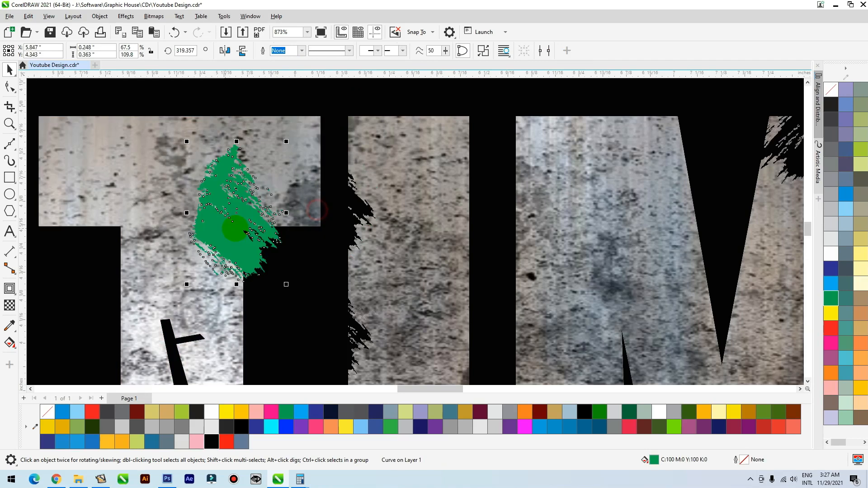
key(ctrl+z)
Select all pieces of the first ragged stroke in the brush image's fourth row and place them on the blank area beside it.
scroll(285, 248, down, 3)
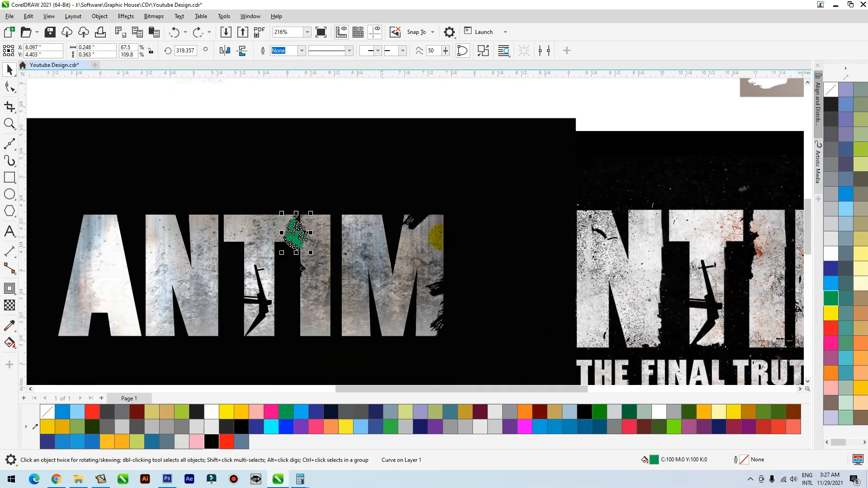
scroll(658, 232, down, 1)
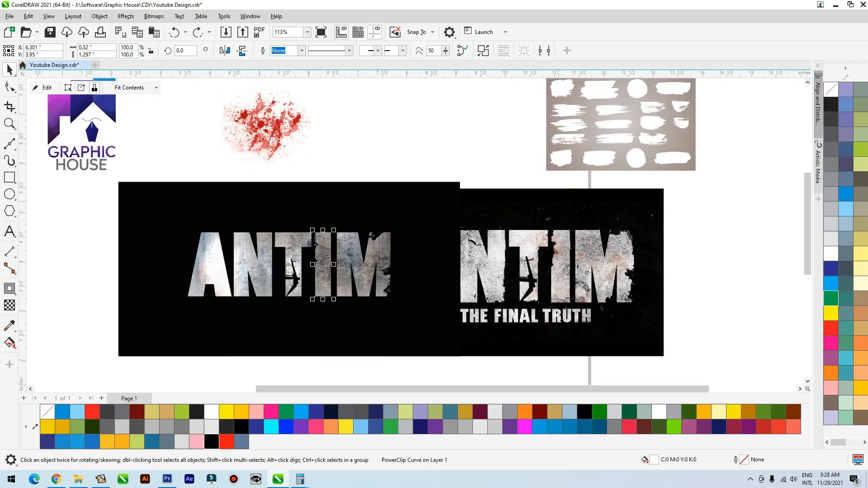
scroll(611, 81, up, 8)
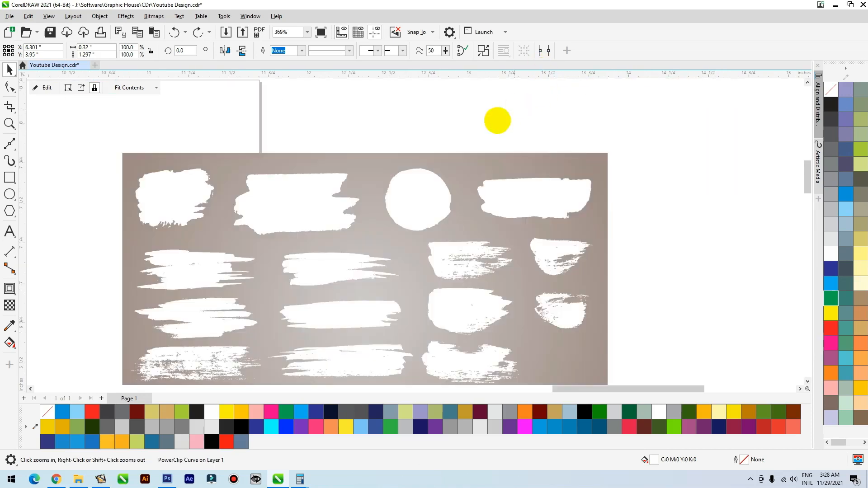
scroll(358, 123, down, 1)
mouse_move(135, 309)
mouse_down()
mouse_move(275, 368)
mouse_move(282, 360)
mouse_up()
scroll(335, 258, down, 8)
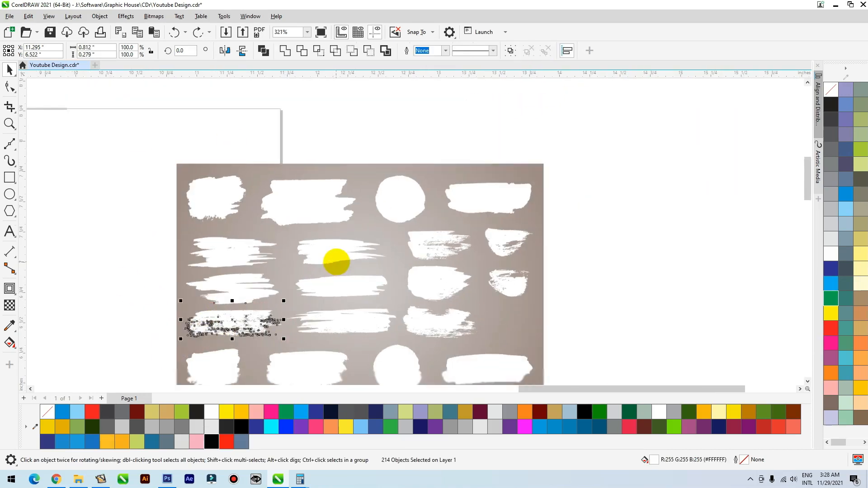
drag(301, 276, 197, 260)
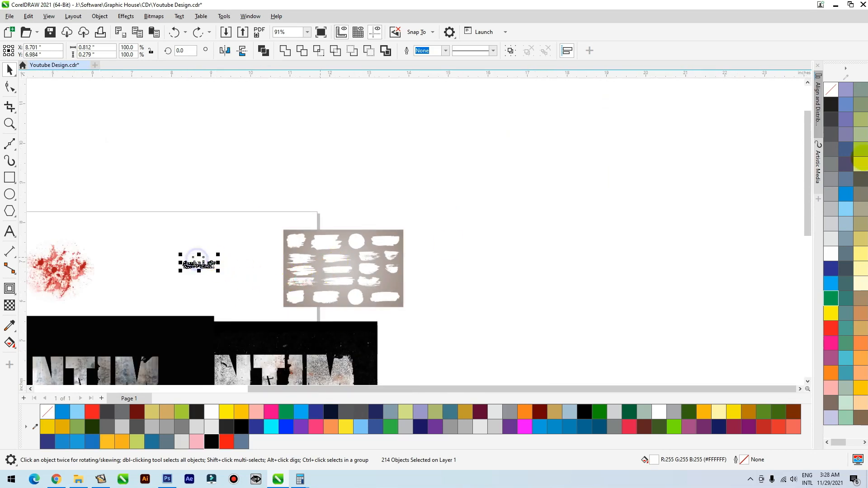
Fill the stroke's pieces black (K100) and remove its large main shape, keeping only the loose specks.
key(shift+F2)
key(ctrl+l)
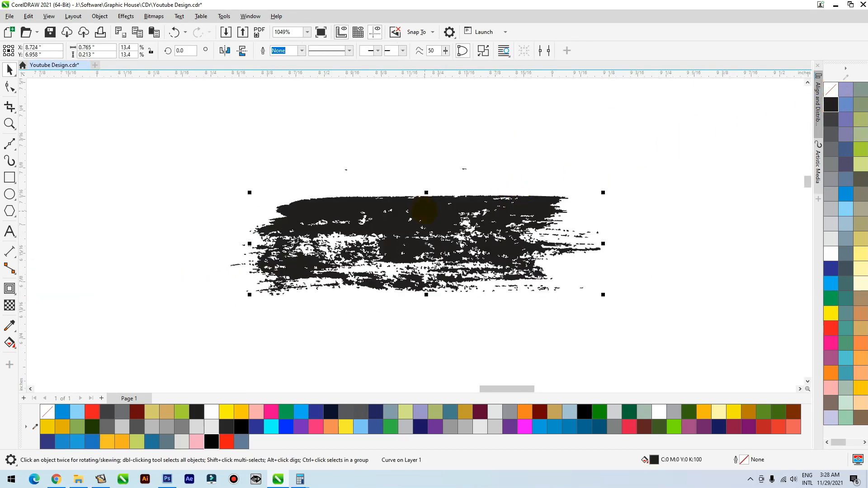
key(ctrl+x)
Duplicate the loose black specks twice with slight offsets and group all the copies.
drag(674, 135, 176, 337)
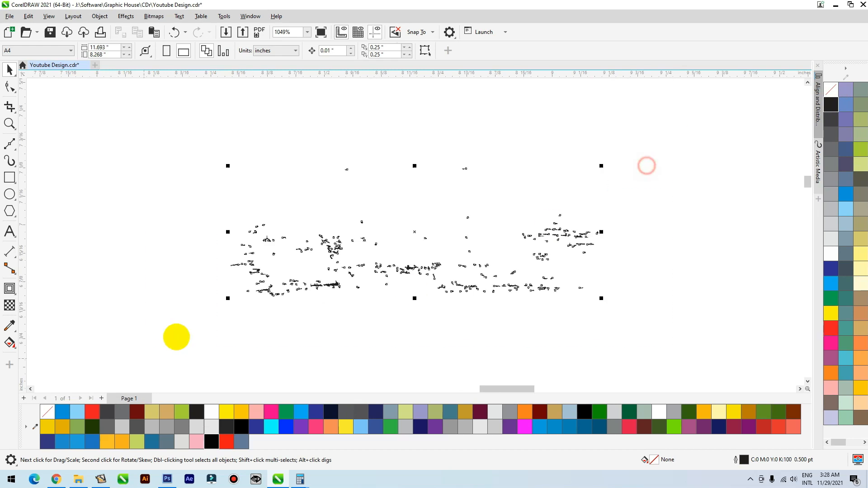
drag(386, 265, 346, 230)
right_click(453, 235)
right_click(347, 230)
scroll(365, 267, down, 2)
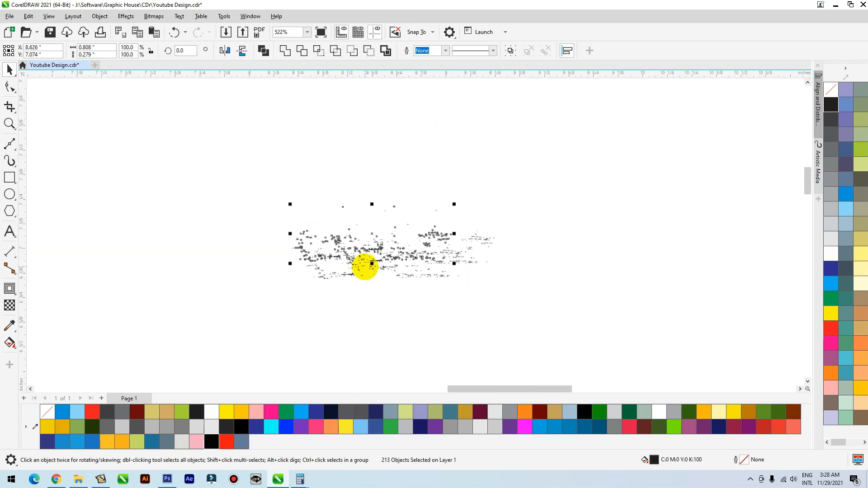
scroll(364, 267, down, 2)
drag(470, 290, 305, 206)
key(ctrl+g)
Move the speck group over the I and M, enlarge it to about 171.8% and fill it white.
scroll(508, 135, down, 4)
drag(478, 174, 396, 271)
scroll(395, 269, up, 4)
mouse_move(340, 190)
mouse_down()
mouse_move(436, 242)
mouse_move(481, 191)
mouse_move(542, 161)
mouse_up()
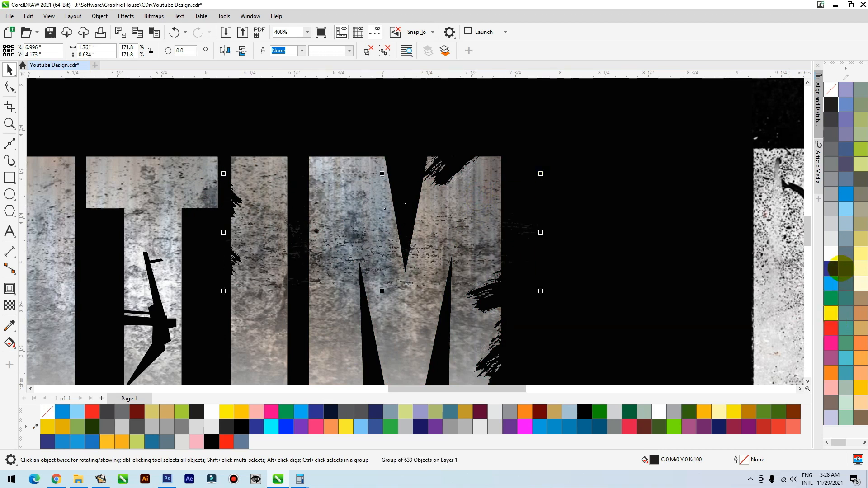
click(831, 259)
Rotate the white speck group to about 24.4° and spread offset copies across the I and M.
click(436, 257)
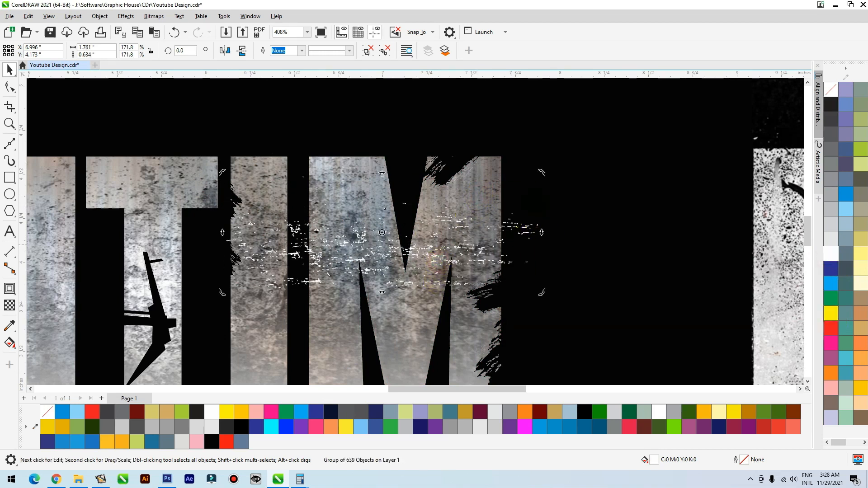
drag(545, 172, 500, 112)
mouse_move(405, 245)
mouse_down()
mouse_move(383, 190)
mouse_move(442, 248)
mouse_move(387, 227)
mouse_move(346, 232)
mouse_move(354, 231)
mouse_up()
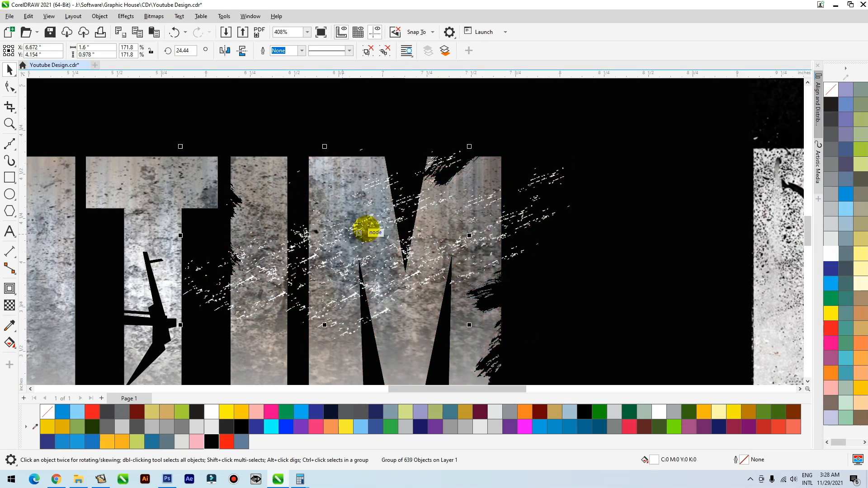
drag(393, 267, 430, 249)
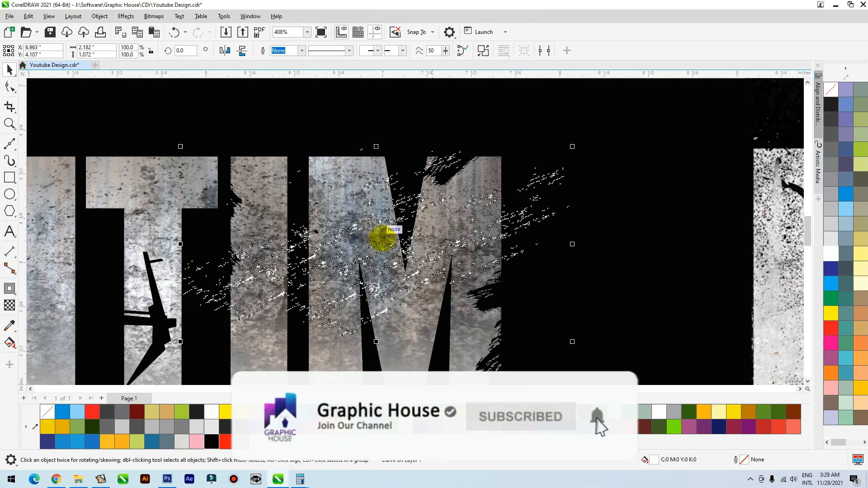
drag(391, 273, 419, 294)
key(ctrl+z)
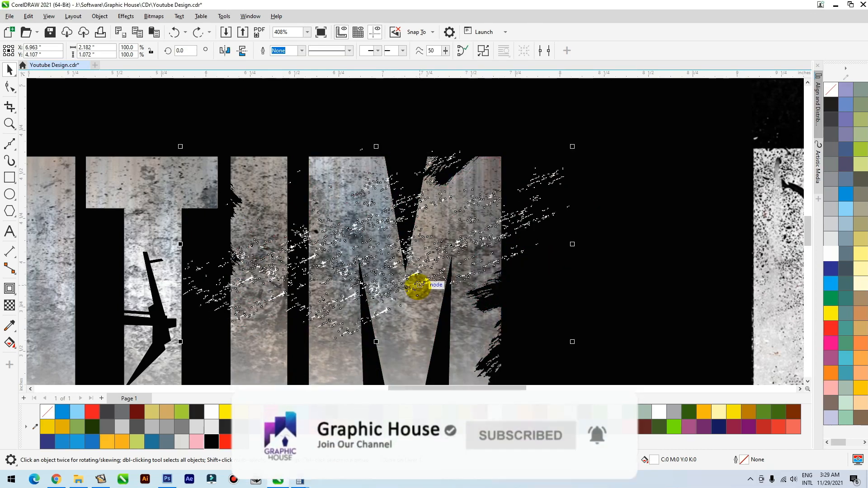
scroll(381, 250, down, 2)
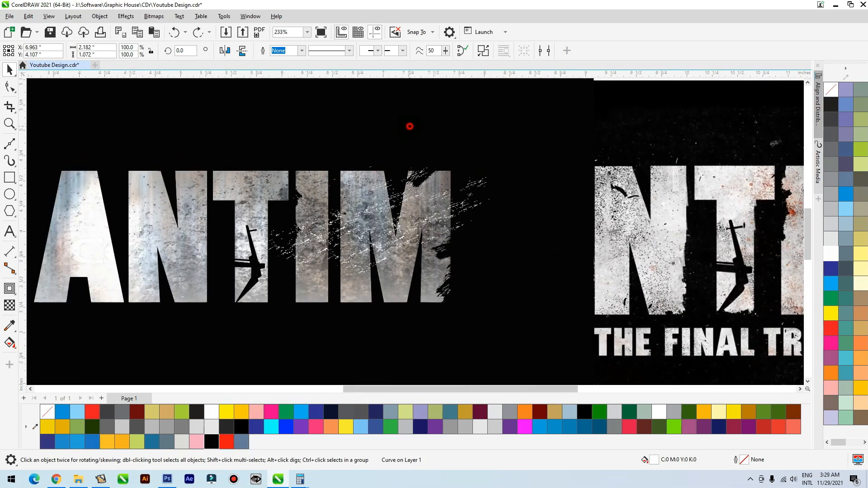
drag(390, 223, 406, 171)
key(ctrl+z)
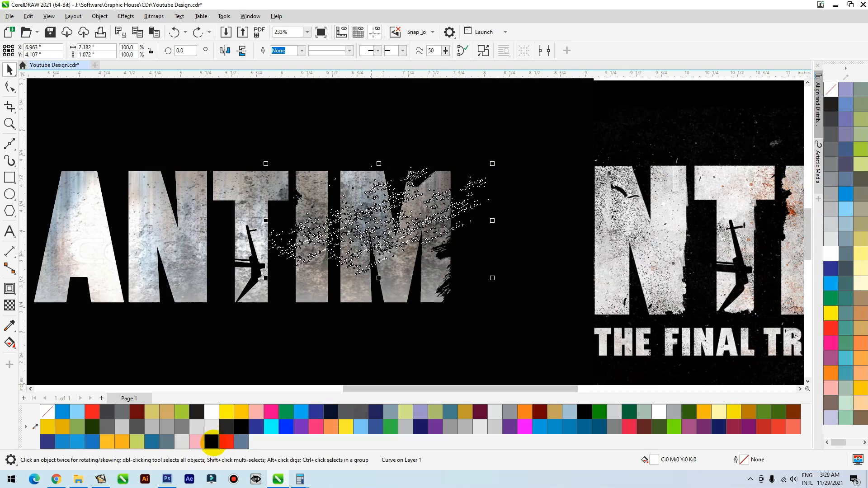
Fill the white specks over the I and M black and place a copy across the A and N.
click(213, 442)
click(565, 184)
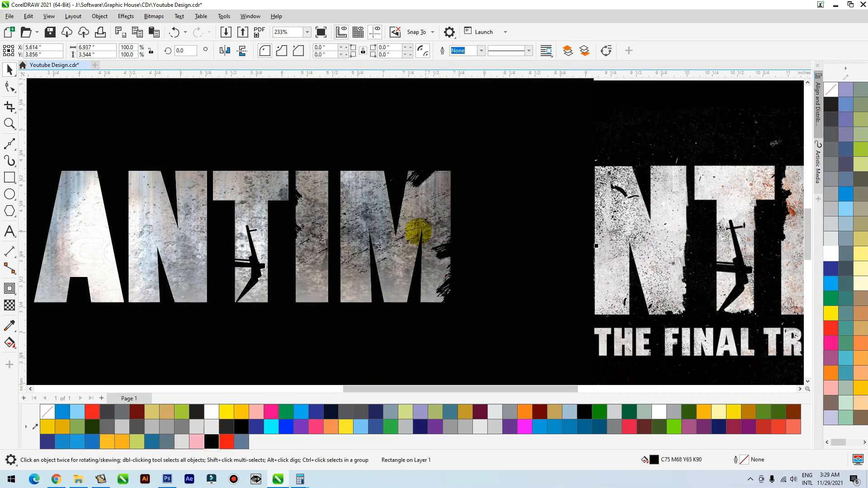
click(418, 226)
drag(418, 226, 186, 266)
click(392, 344)
click(352, 297)
Scale the copied black specks to about 73.1% and spread copies over the whole letter A.
drag(280, 203, 250, 219)
drag(189, 264, 161, 254)
scroll(345, 232, down, 1)
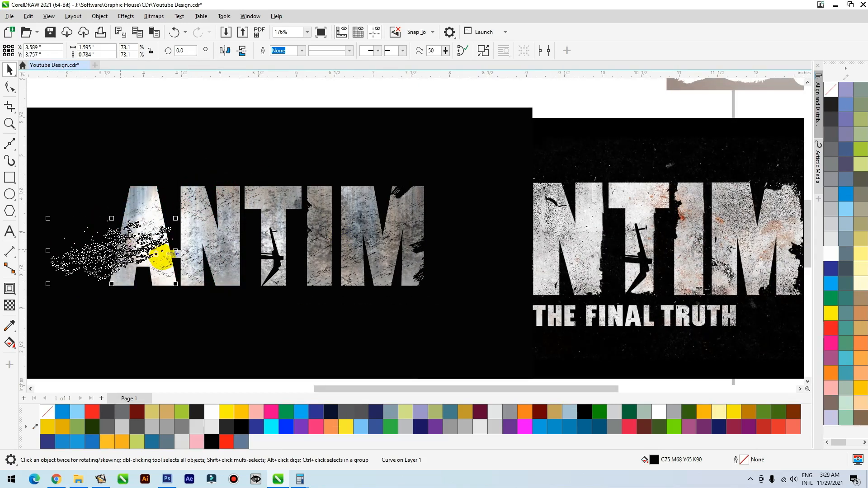
scroll(283, 277, down, 3)
drag(205, 152, 162, 265)
key(ctrl+z)
drag(141, 148, 214, 280)
key(F2)
drag(251, 202, 167, 301)
click(315, 324)
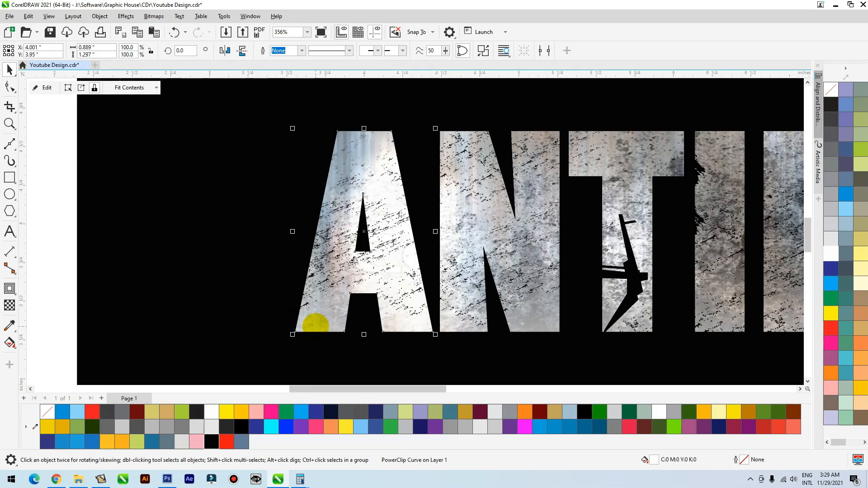
Bring the red blood splatter image in front of the title and shrink it to about 3.4% over the I's edge.
scroll(307, 321, down, 2)
click(286, 150)
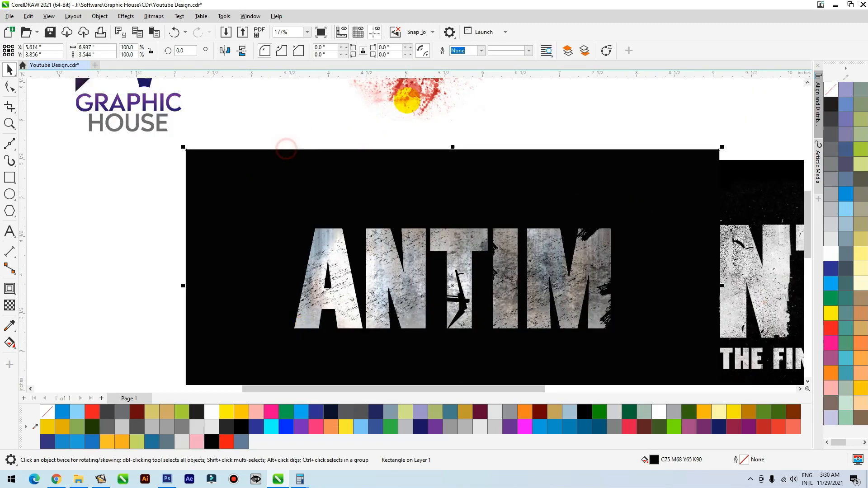
click(407, 101)
scroll(282, 303, down, 2)
drag(415, 122, 477, 292)
key(F2)
drag(537, 220, 354, 342)
key(shift+Page_Up)
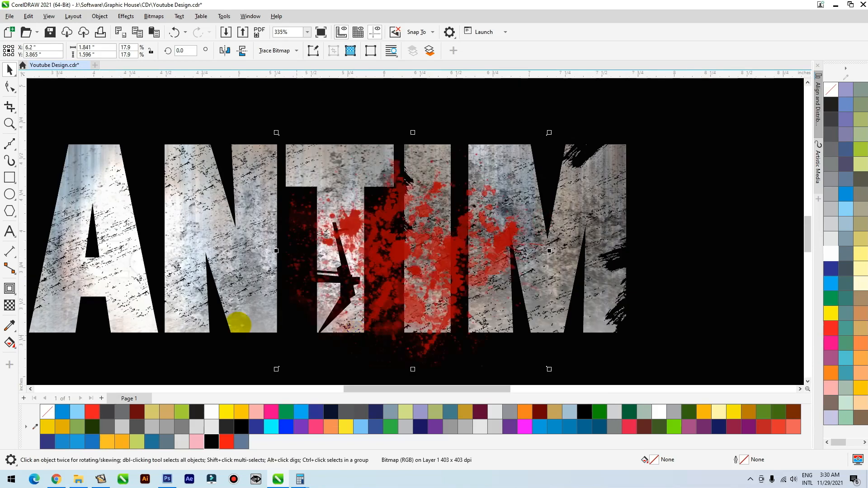
drag(550, 132, 438, 228)
scroll(372, 267, down, 6)
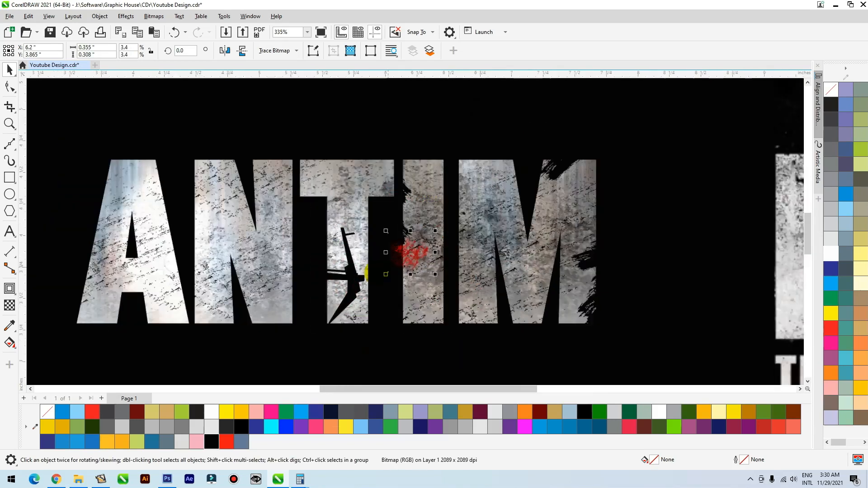
Place a copy of the blood splatter over the M and enlarge it to about 7.7%.
key(F2)
drag(359, 313, 522, 188)
drag(332, 255, 543, 186)
right_click(488, 238)
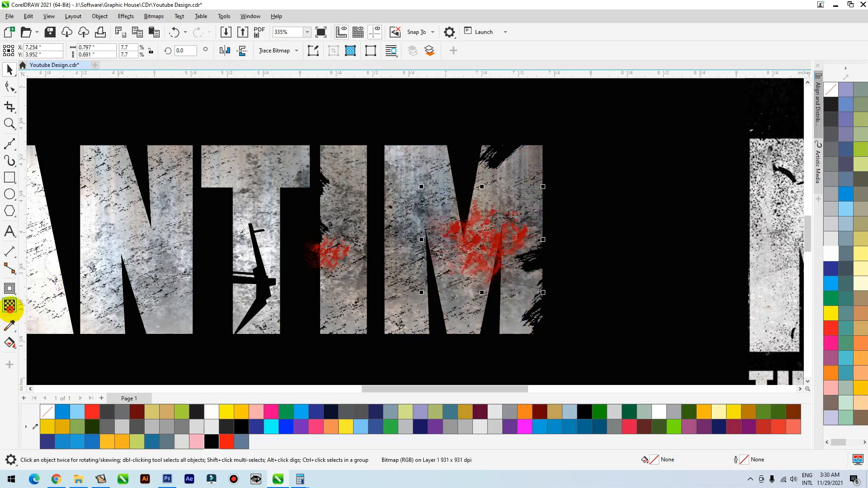
Apply uniform transparency of 50 to the blood splatter on the M.
click(10, 305)
click(27, 50)
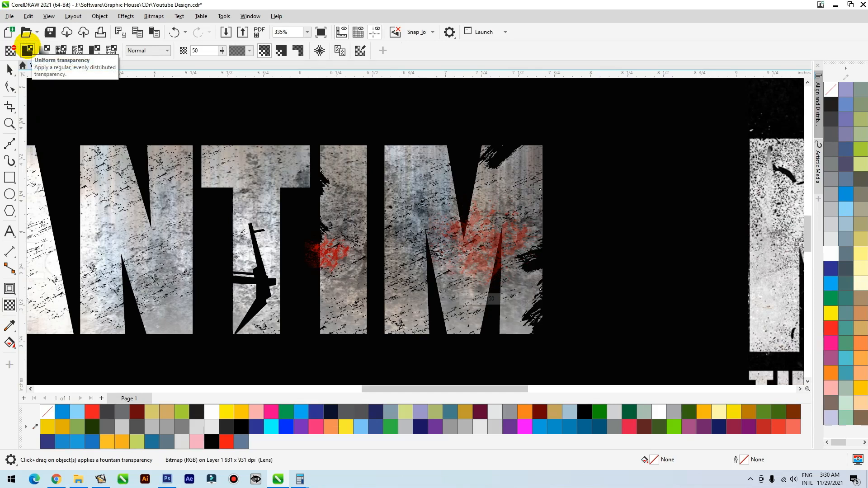
click(10, 51)
scroll(538, 244, down, 1)
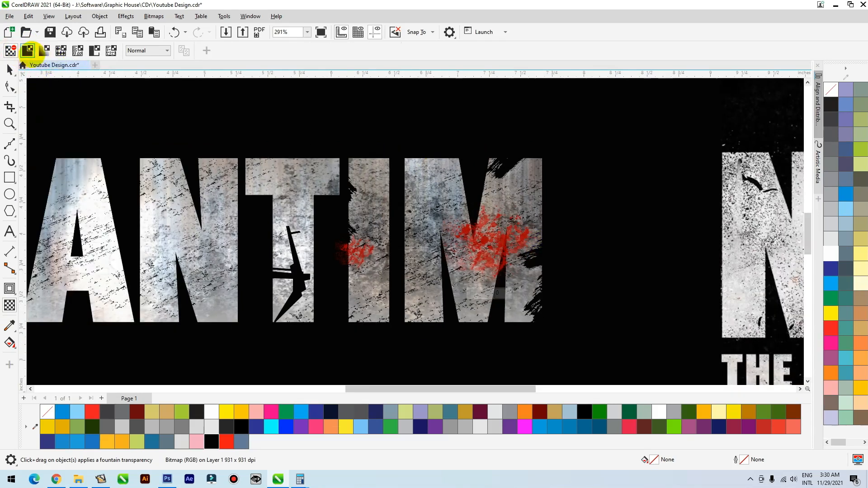
click(27, 51)
click(9, 70)
Copy the transparent splatter onto the N's lower part and reposition the I's splatter near its upper part at about 3.6%.
click(453, 244)
drag(490, 229, 231, 277)
drag(279, 246, 235, 285)
drag(369, 265, 405, 208)
drag(368, 240, 357, 197)
drag(391, 166, 358, 202)
scroll(358, 293, down, 2)
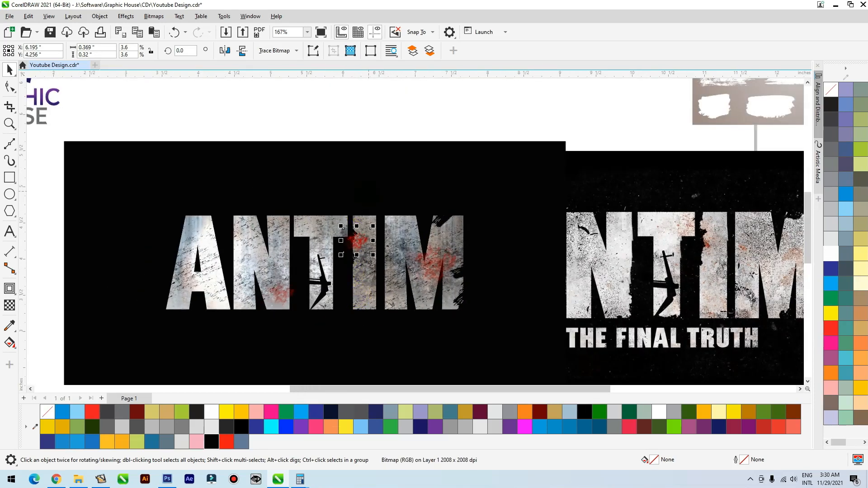
scroll(215, 285, down, 1)
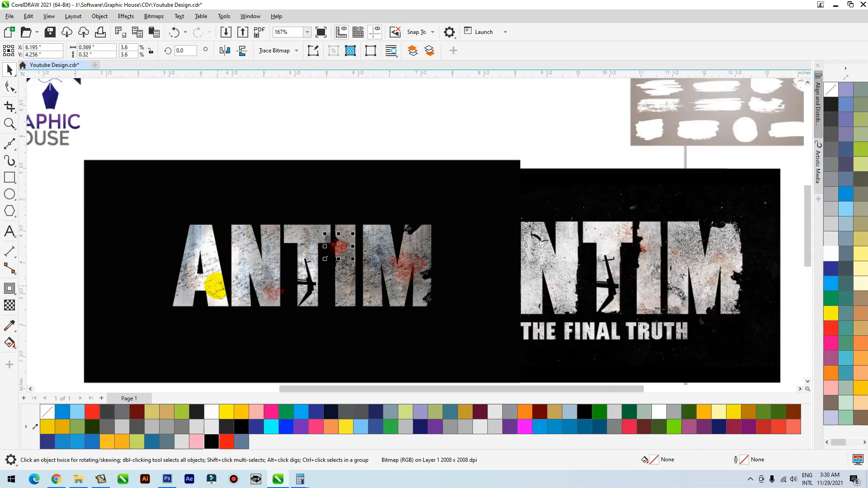
Open the A's PowerClip contents, delete the texture inside and finish editing.
click(342, 130)
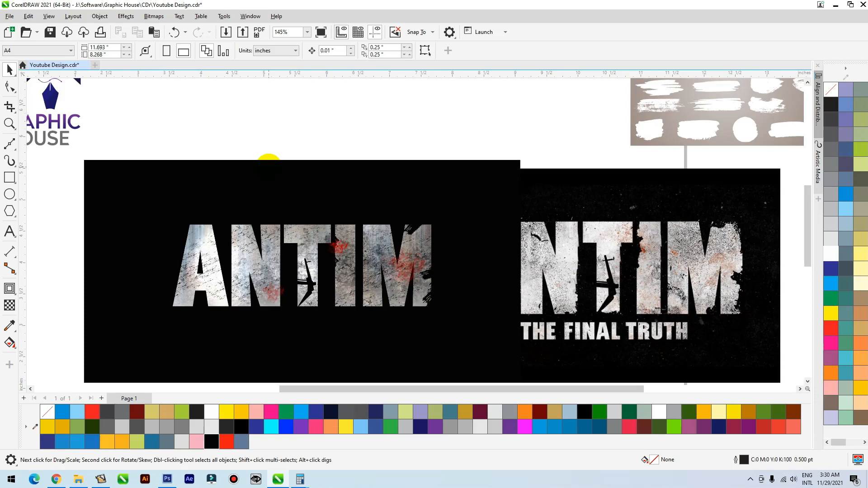
double_click(206, 231)
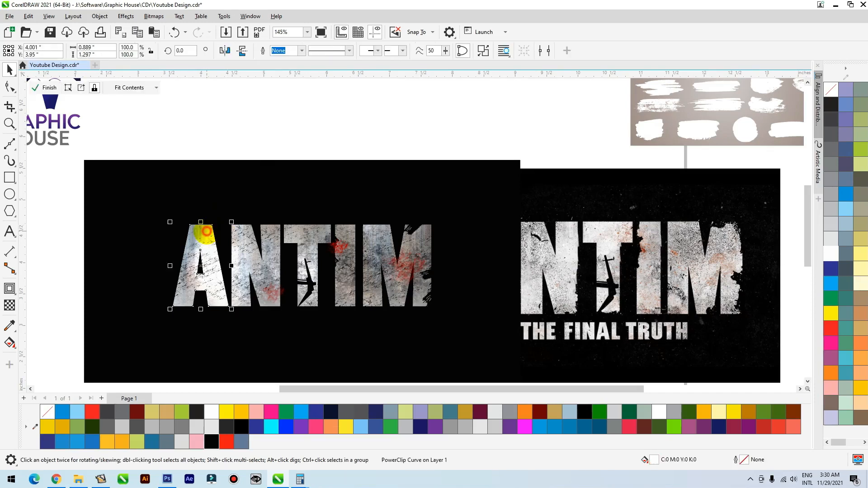
click(261, 233)
key(Delete)
ctrl+click(331, 129)
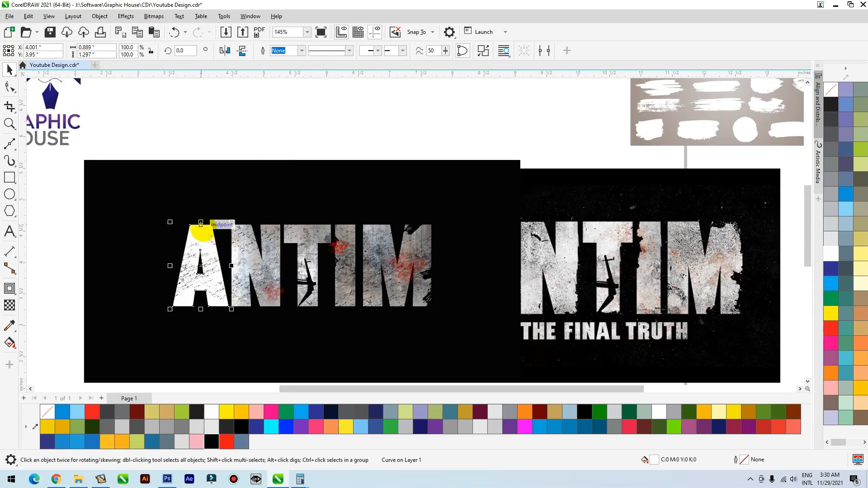
Switch to Chrome and search Google Images for "metal texture" in a new tab.
click(56, 479)
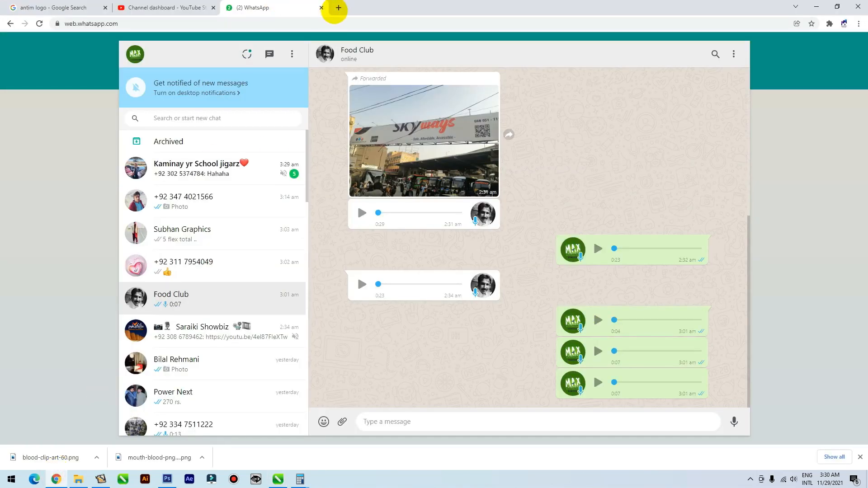
click(338, 8)
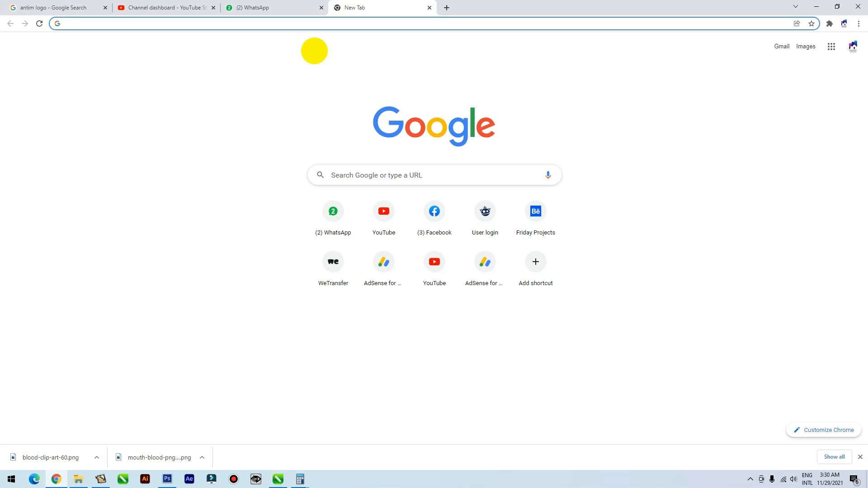
text(me)
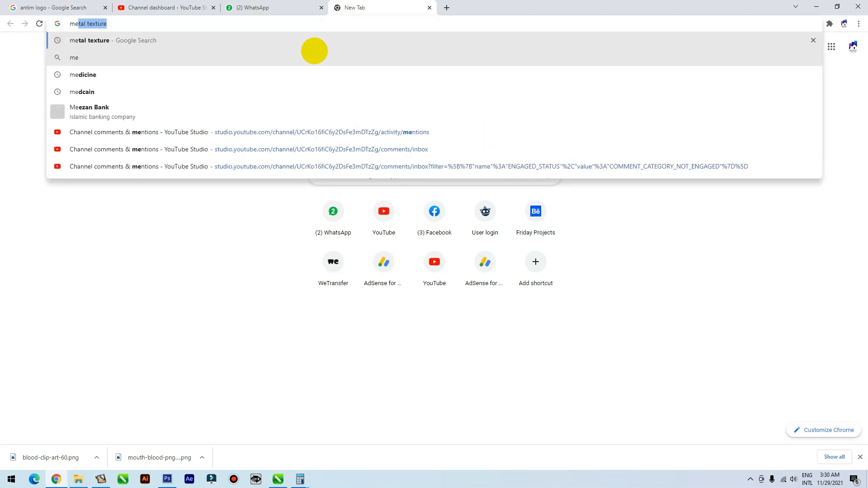
key(Return)
click(127, 82)
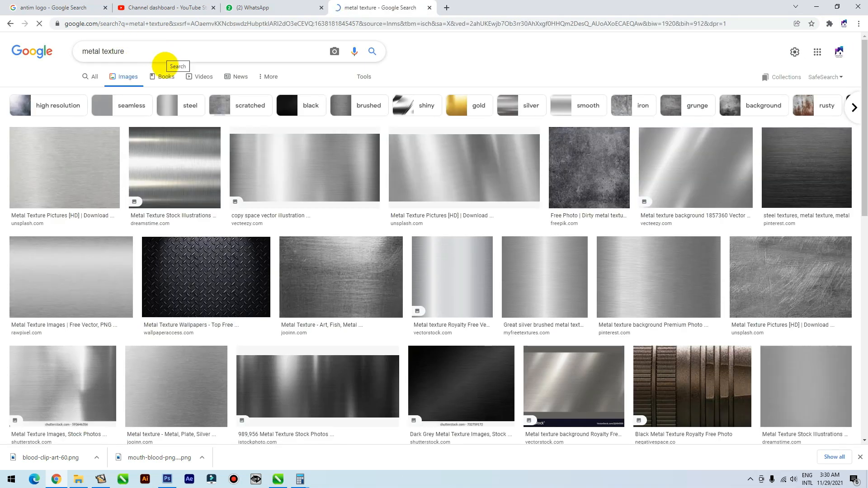
Find the weathered grey-brown iStock metal texture among the results and copy its image.
scroll(300, 228, down, 5)
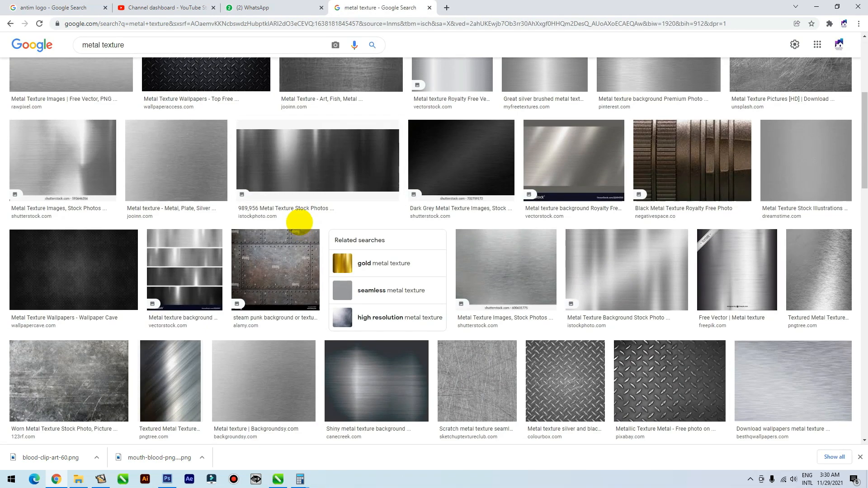
scroll(299, 222, down, 4)
scroll(299, 221, down, 5)
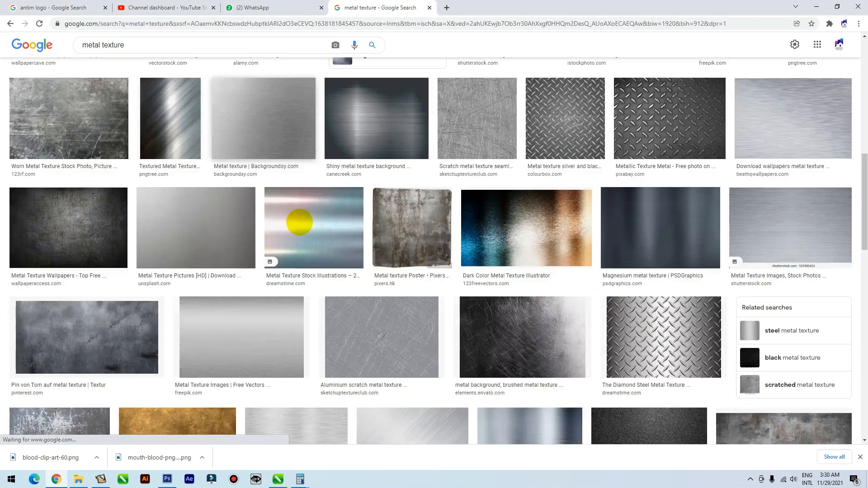
scroll(299, 222, down, 3)
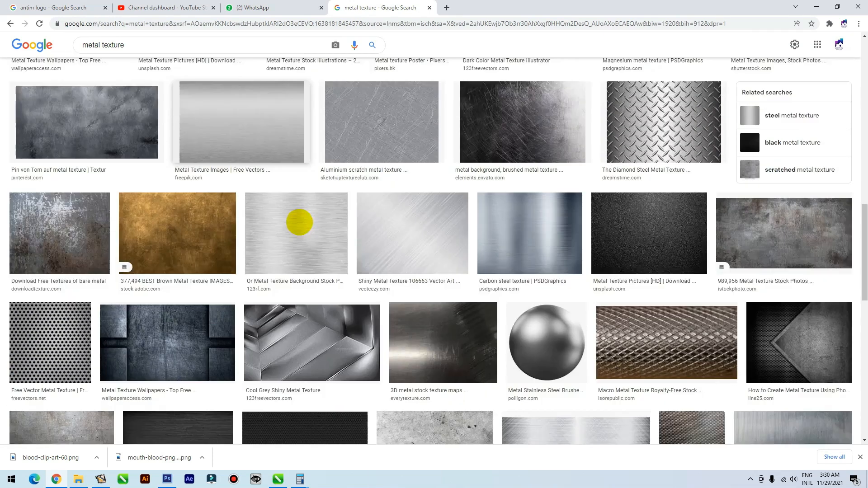
click(774, 163)
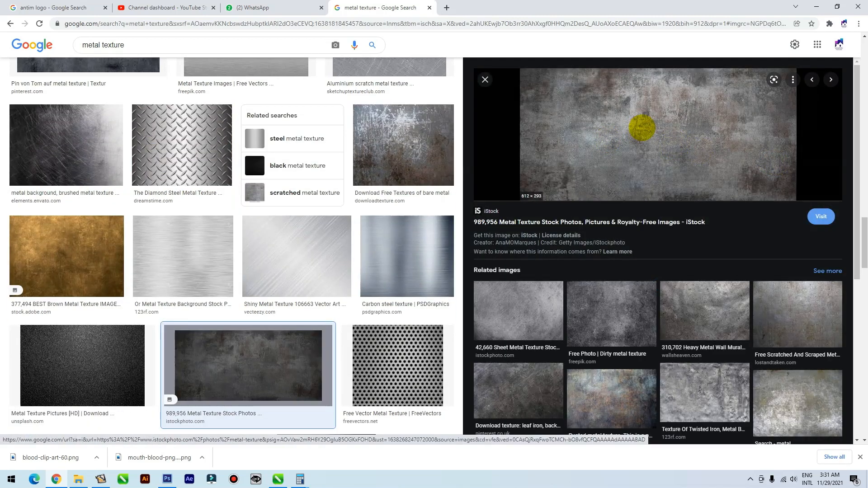
right_click(625, 111)
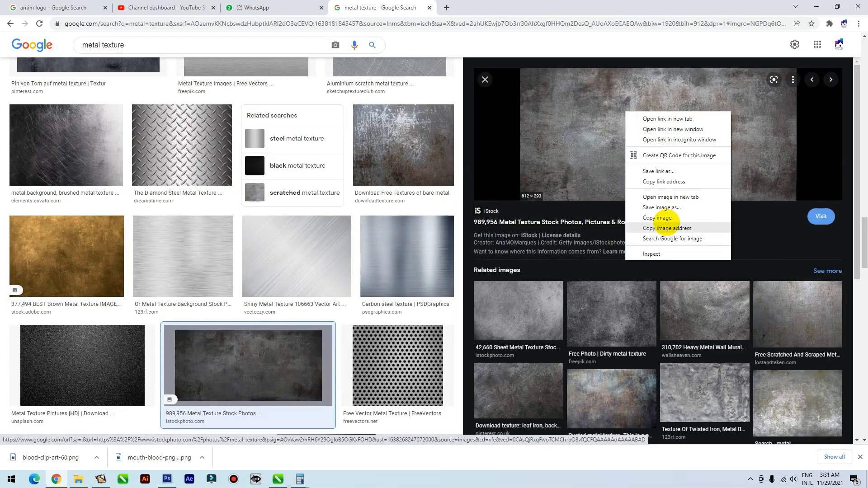
click(664, 218)
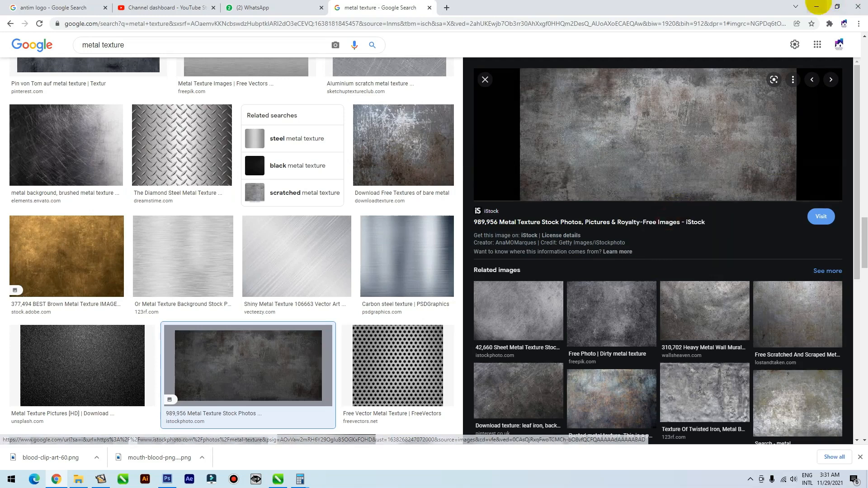
Return to CorelDRAW, paste the metal texture, shrink it to 38% and place it over the title.
click(816, 6)
key(ctrl+v)
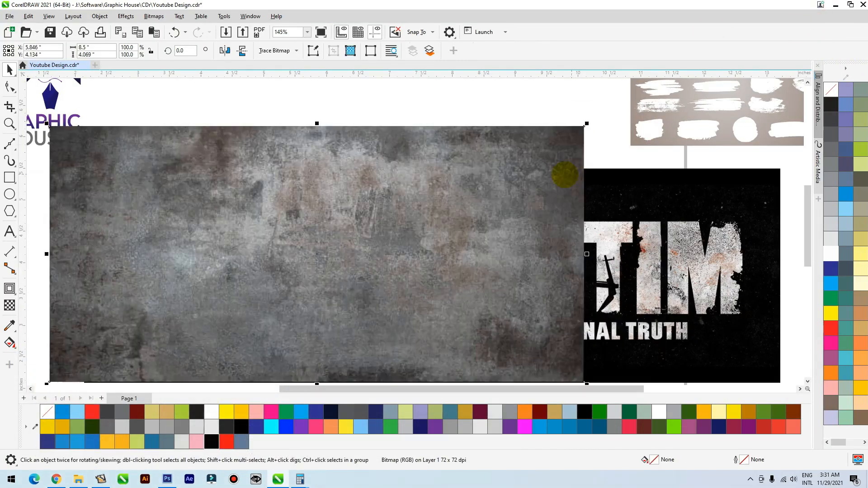
scroll(565, 170, down, 3)
drag(586, 130, 496, 154)
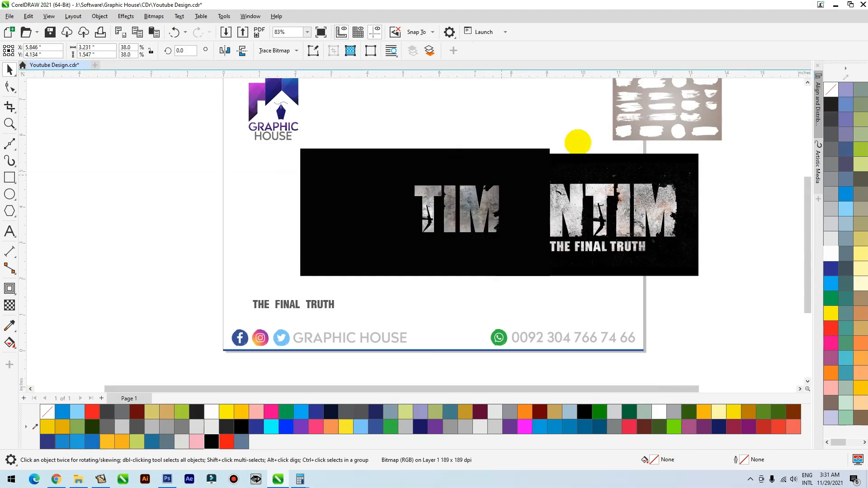
scroll(317, 217, up, 3)
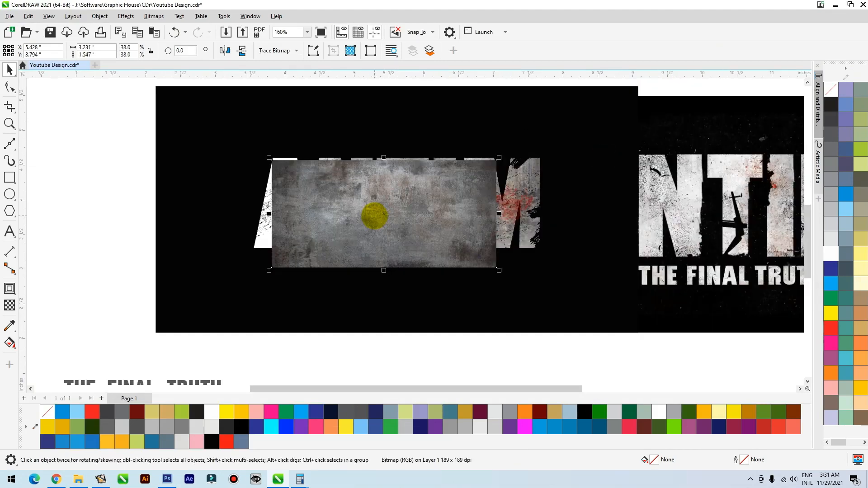
Adjust the metal texture to brightness 17, contrast 17 and intensity 32.
key(ctrl+b)
drag(421, 190, 459, 104)
click(460, 91)
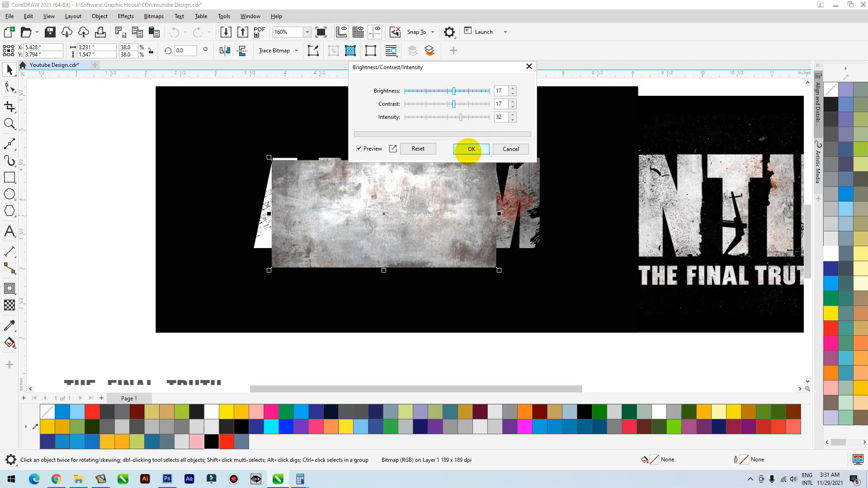
click(469, 149)
Duplicate the brightened texture beside the title and PowerClip one of the two inside the letter A.
drag(400, 238, 262, 314)
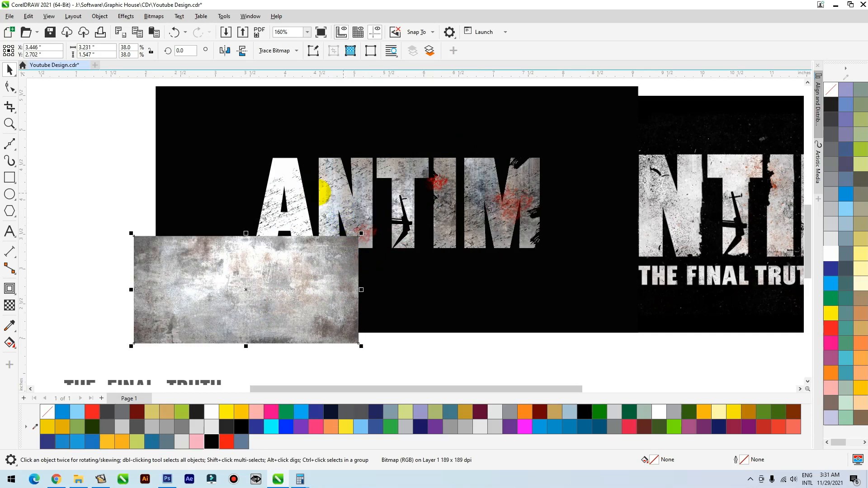
drag(276, 278, 130, 168)
right_click(221, 264)
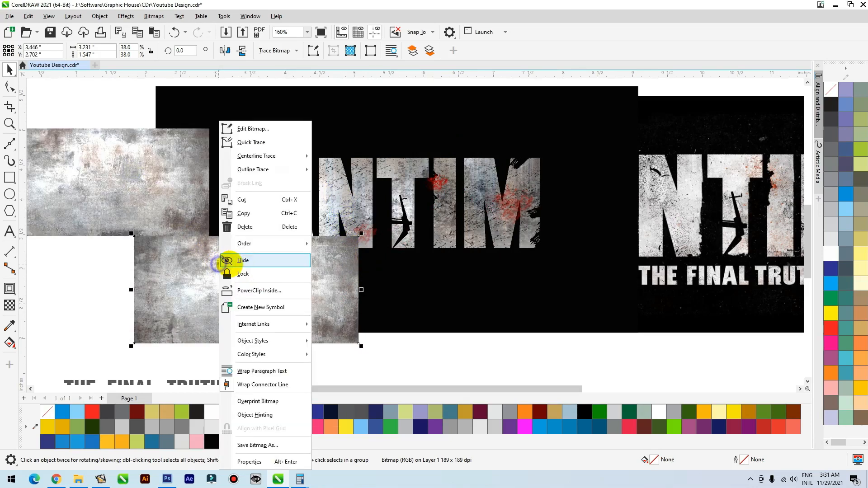
click(259, 290)
click(276, 163)
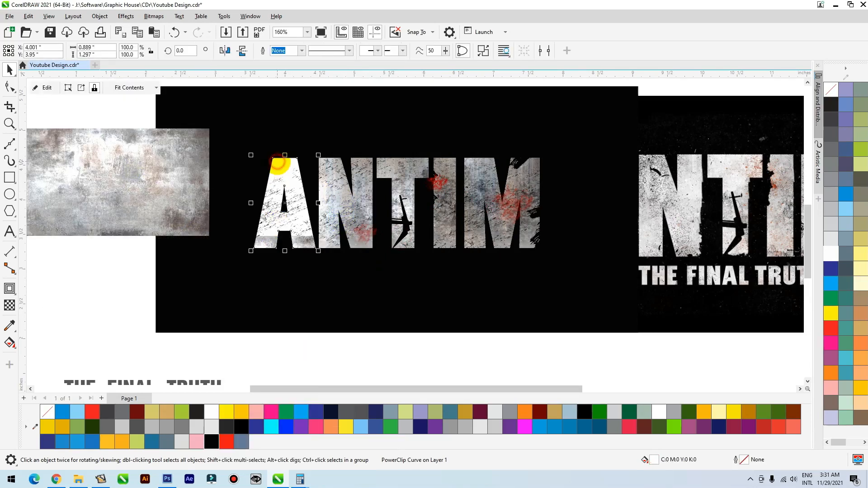
Reposition the texture within the A's PowerClip to cover the whole letter and finish editing.
ctrl+click(277, 162)
drag(301, 284, 348, 176)
ctrl+click(333, 111)
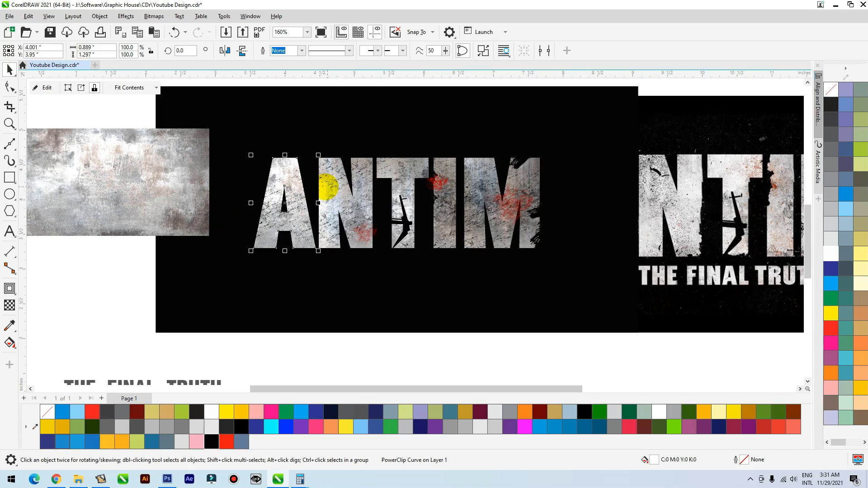
Sharpen the metal texture inside the A's PowerClip with edge level 56 and threshold 41, and finish editing.
ctrl+click(275, 174)
click(303, 188)
key(shift+F2)
click(154, 16)
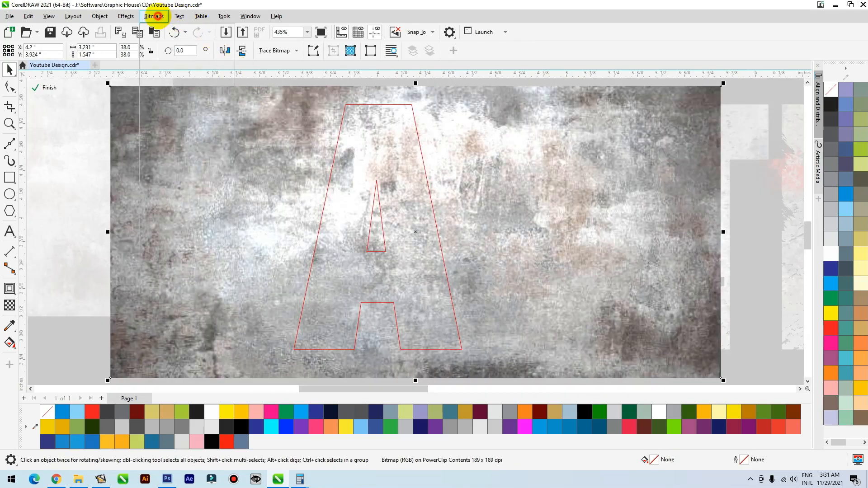
click(126, 16)
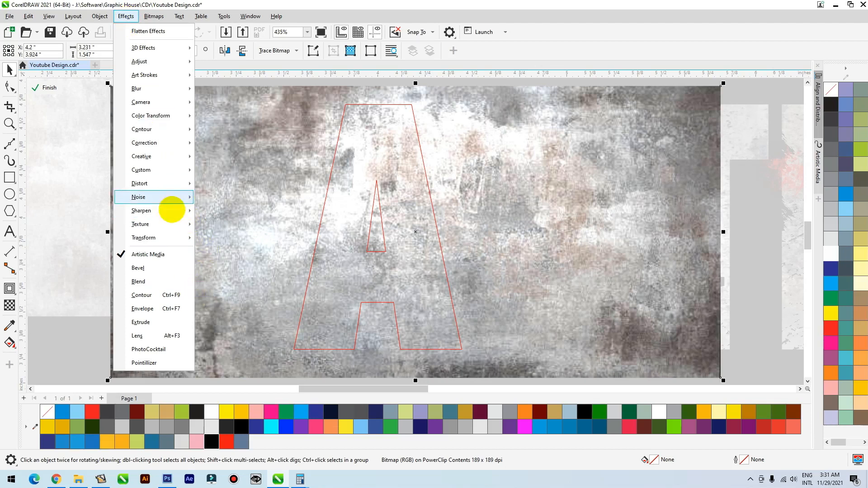
mouse_move(177, 211)
click(244, 251)
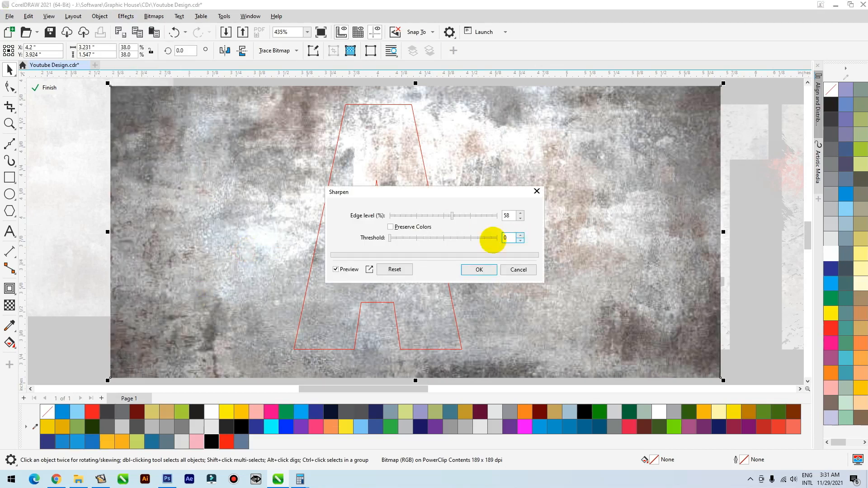
click(434, 216)
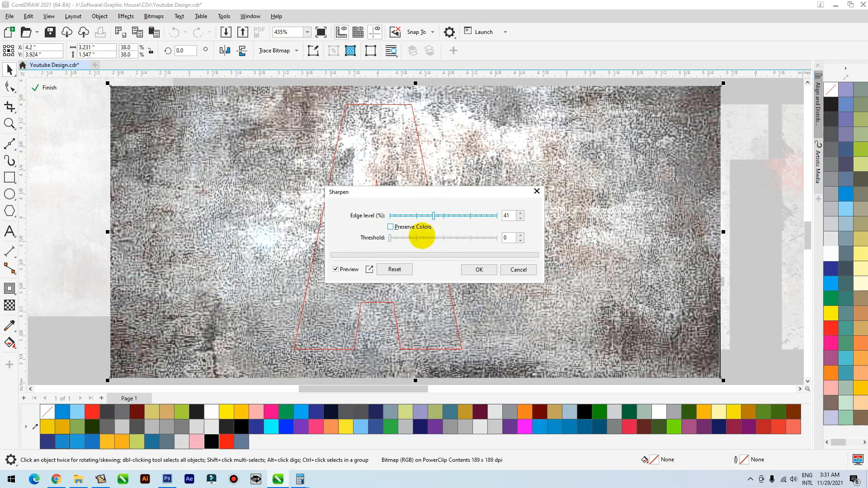
click(419, 237)
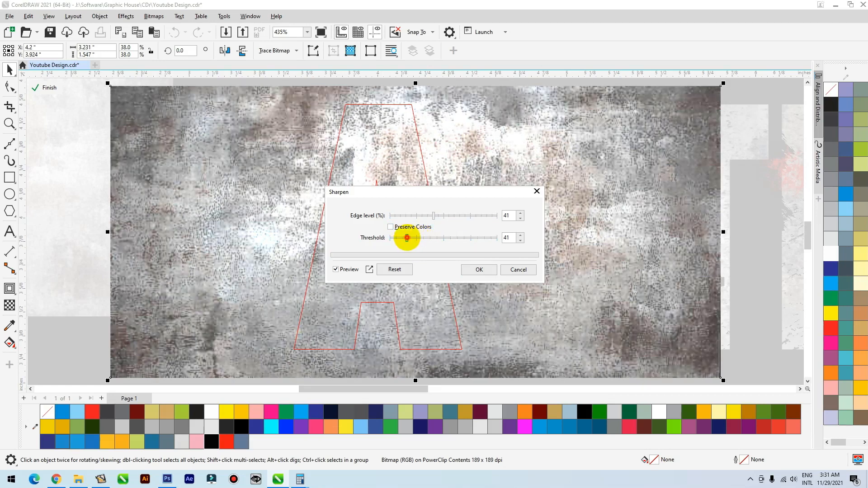
click(450, 216)
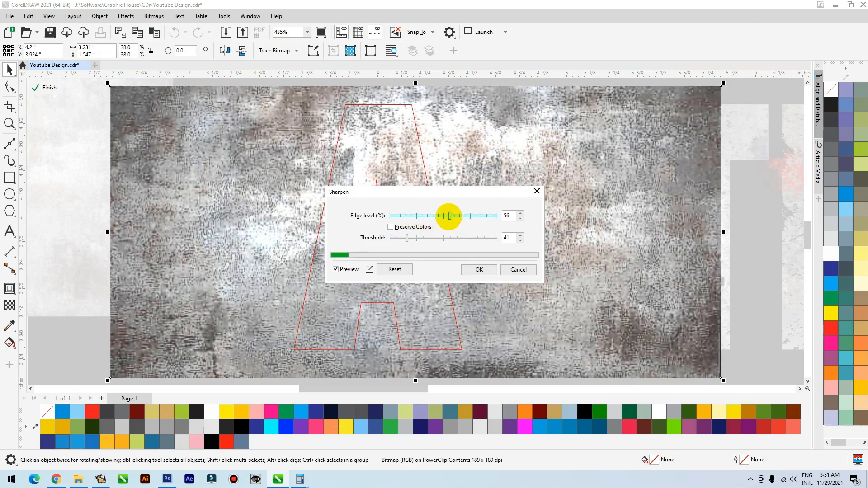
click(476, 269)
scroll(422, 252, down, 2)
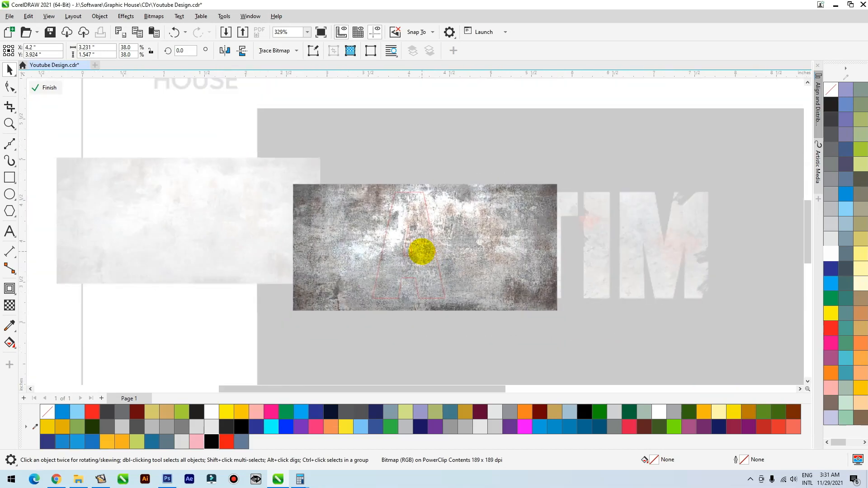
ctrl+click(196, 343)
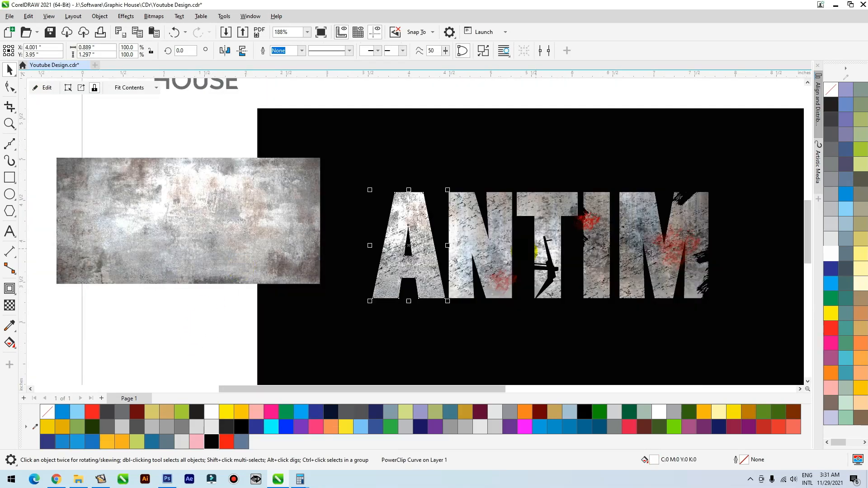
Replace the old texture inside the N's PowerClip with the sharpened metal texture, shifted to cover the letter.
ctrl+click(460, 234)
click(475, 233)
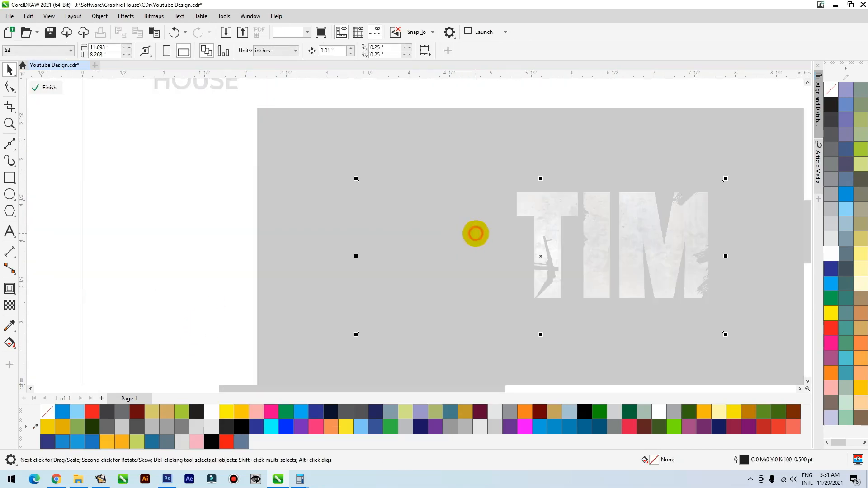
key(ctrl+v)
drag(464, 236, 502, 236)
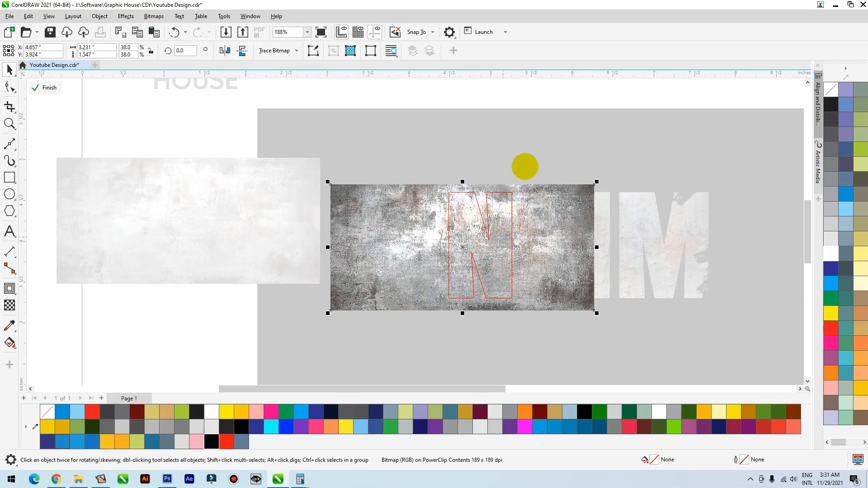
ctrl+click(531, 152)
Replace the old texture inside the T's PowerClip with a copy of the sharpened metal texture.
key(ctrl+v)
drag(566, 209, 485, 259)
key(ctrl+x)
ctrl+click(532, 209)
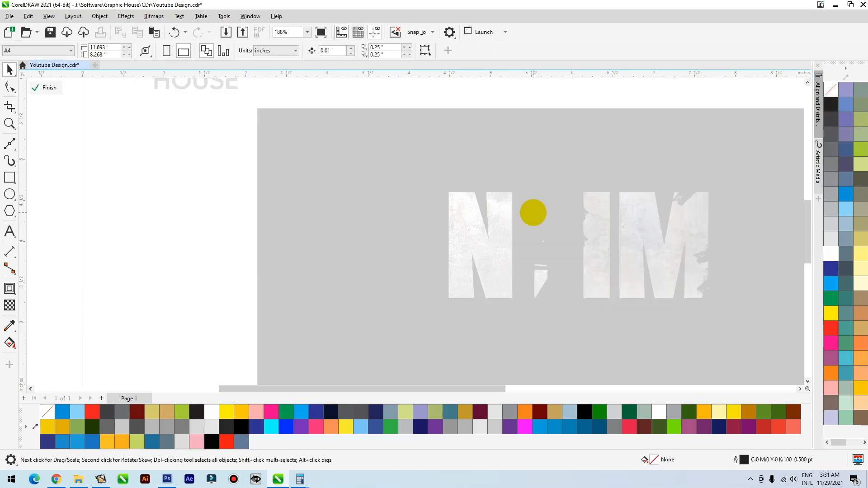
key(ctrl+v)
click(694, 226)
key(Delete)
click(647, 224)
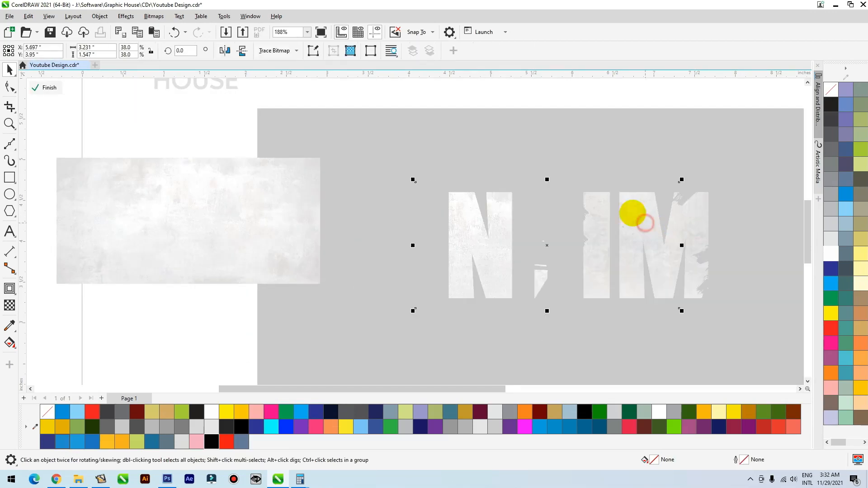
ctrl+click(639, 151)
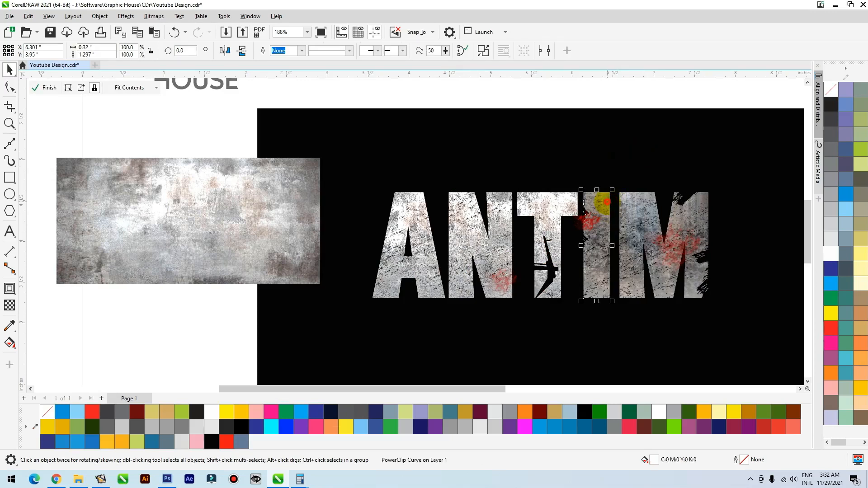
Delete the old texture inside the letter I's PowerClip and put the sharpened metal texture over the letter instead.
ctrl+click(607, 202)
click(606, 203)
key(Delete)
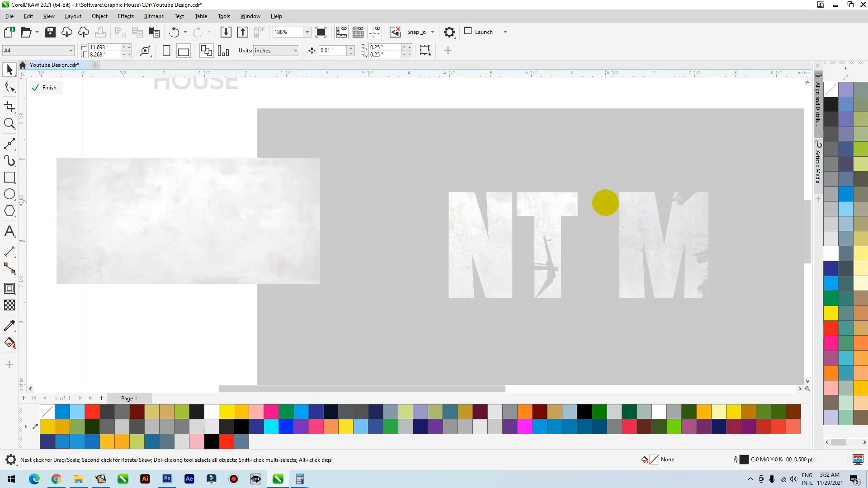
key(ctrl+v)
drag(521, 212, 583, 211)
ctrl+click(605, 131)
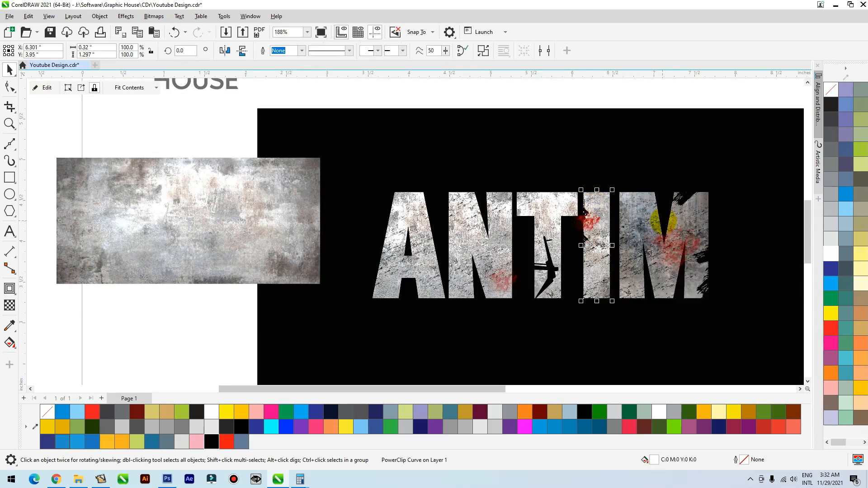
Replace the M's old PowerClip texture with the sharpened texture extracted from a copy of the letter I, positioned over the M.
click(633, 211)
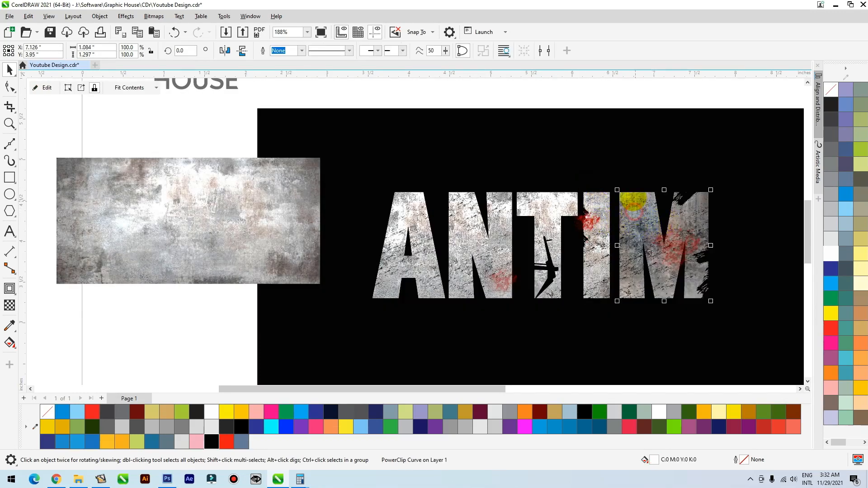
ctrl+click(630, 197)
click(630, 197)
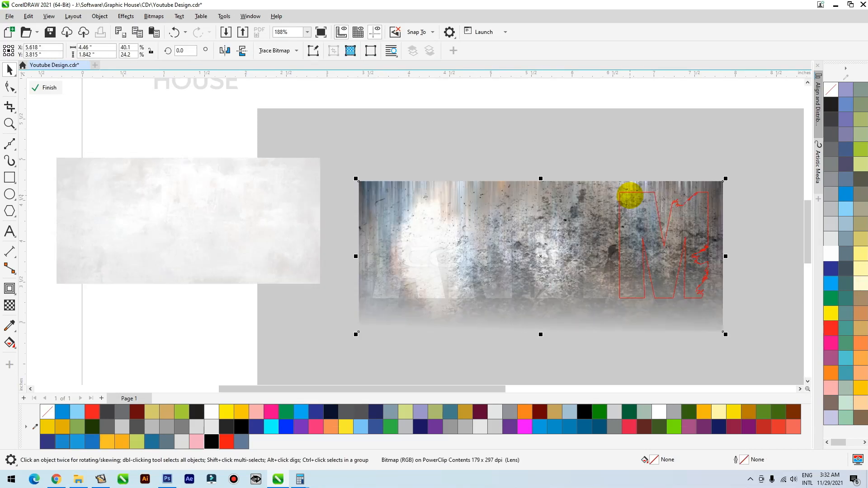
key(Delete)
ctrl+click(629, 195)
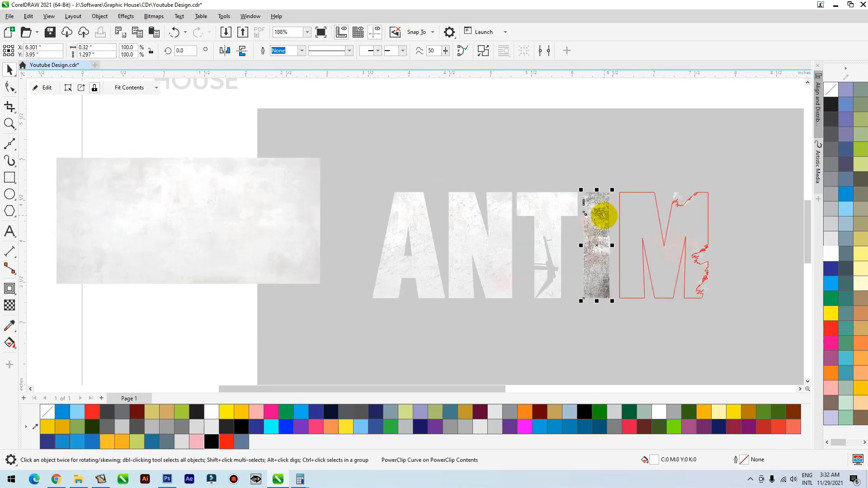
right_click(603, 216)
click(632, 87)
drag(541, 237, 654, 235)
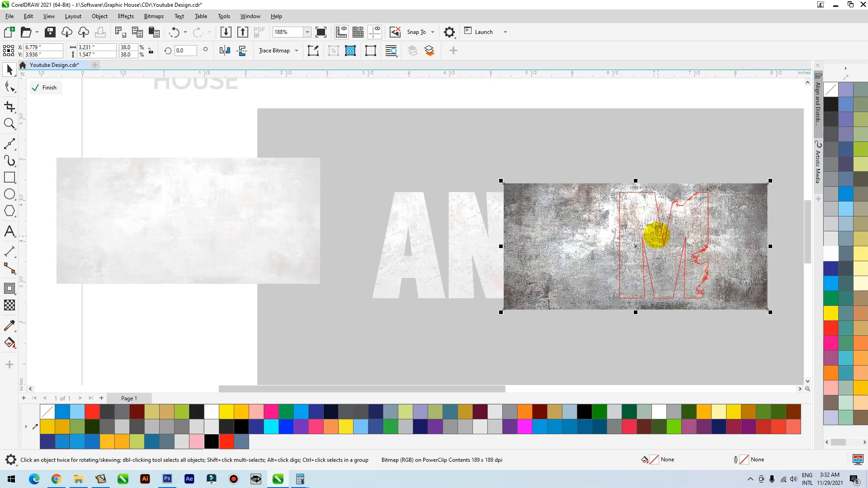
click(649, 122)
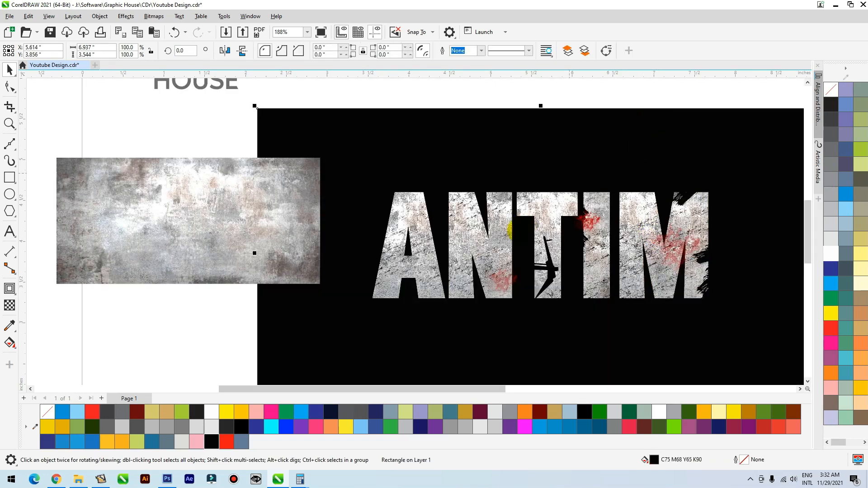
Delete the spare metal texture beside the title and reposition the reference title image.
scroll(513, 233, down, 2)
click(349, 240)
key(Delete)
click(435, 182)
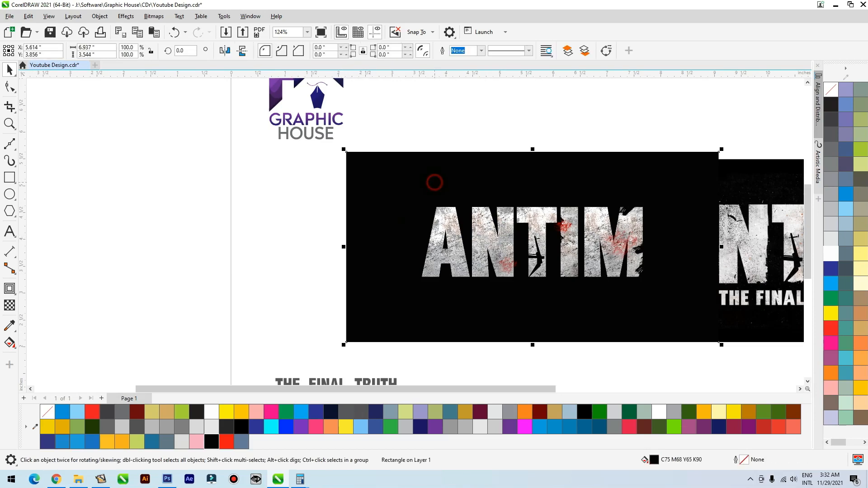
scroll(387, 223, up, 2)
scroll(387, 223, down, 1)
drag(658, 233, 640, 230)
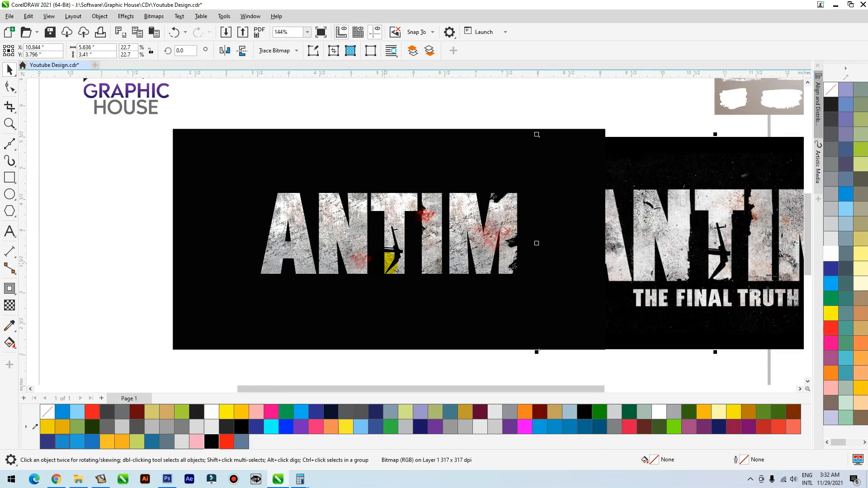
Move the THE FINAL TRUTH text onto the black background below ANTIM and fill it white.
scroll(384, 263, down, 2)
drag(275, 355, 420, 299)
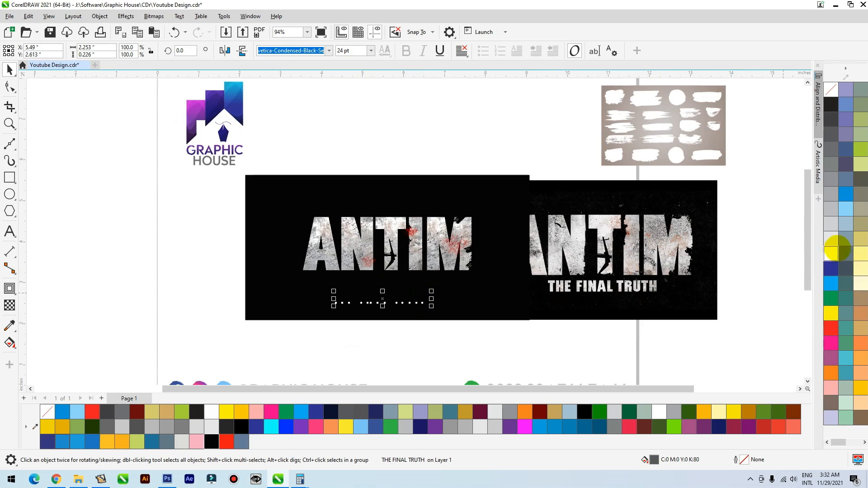
click(831, 253)
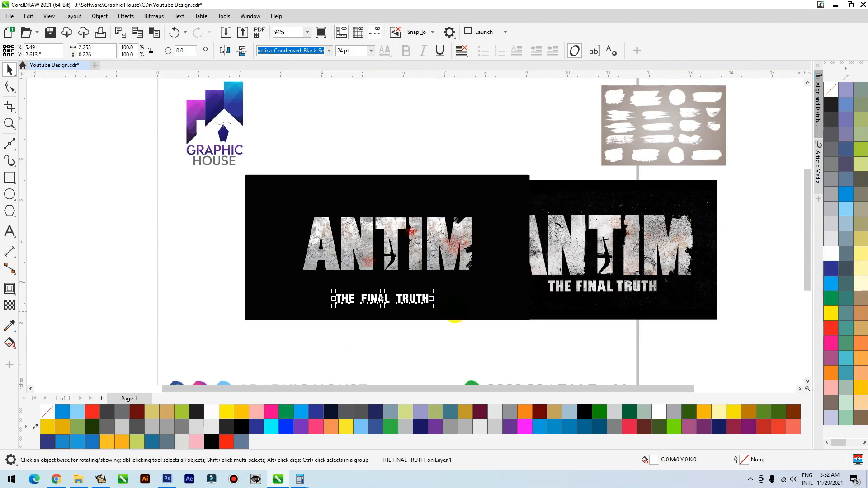
drag(429, 298, 435, 291)
Set the tagline in Helvetica LT CondensedBlack directly beneath ANTIM and convert it to curves.
key(F2)
drag(284, 328, 532, 242)
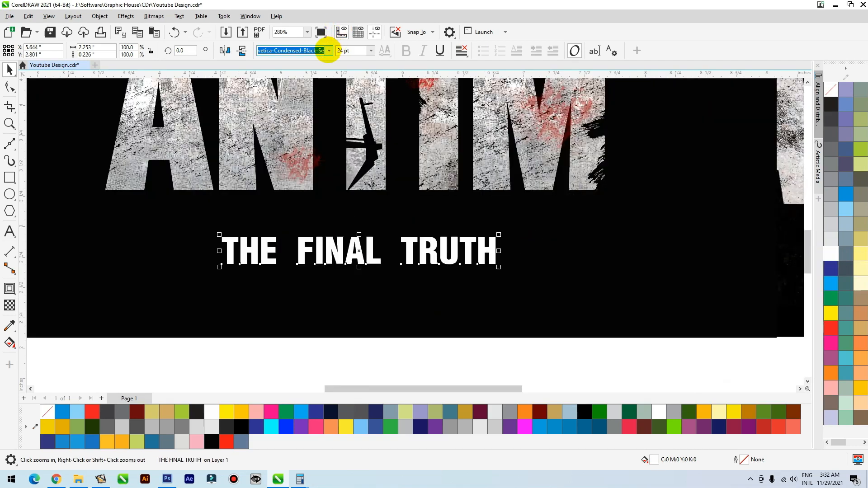
click(329, 50)
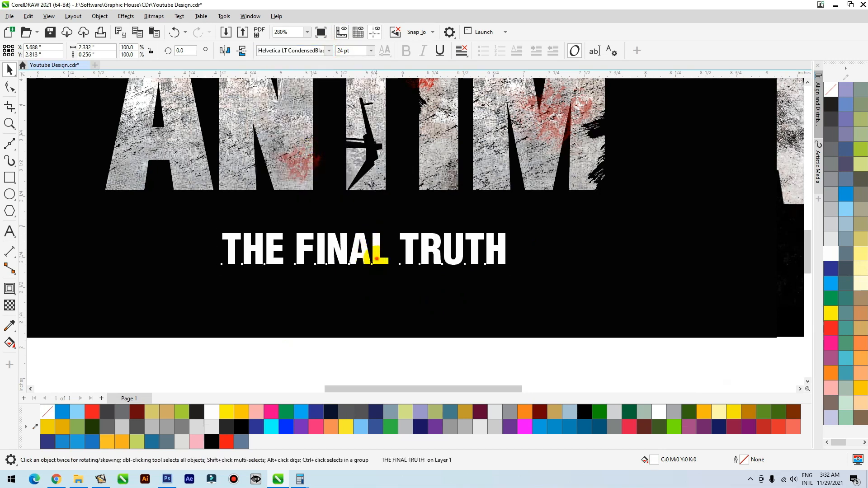
drag(365, 249, 356, 217)
shift+click(459, 360)
click(461, 375)
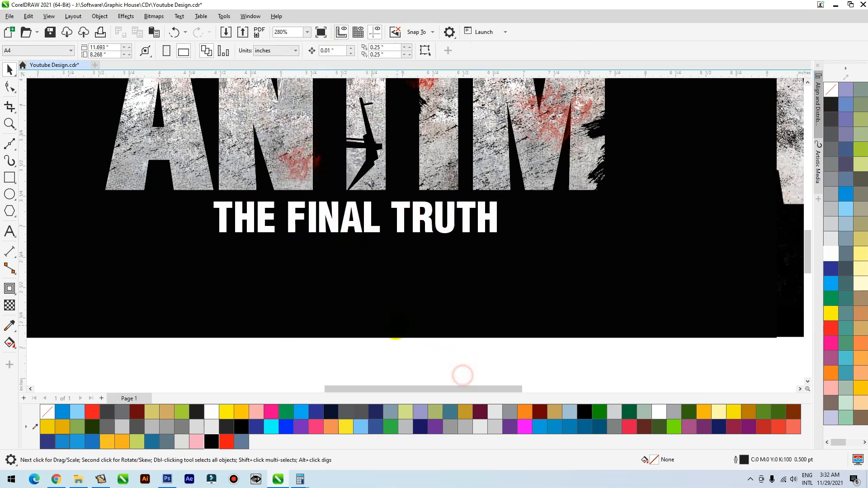
scroll(395, 329, down, 1)
click(375, 273)
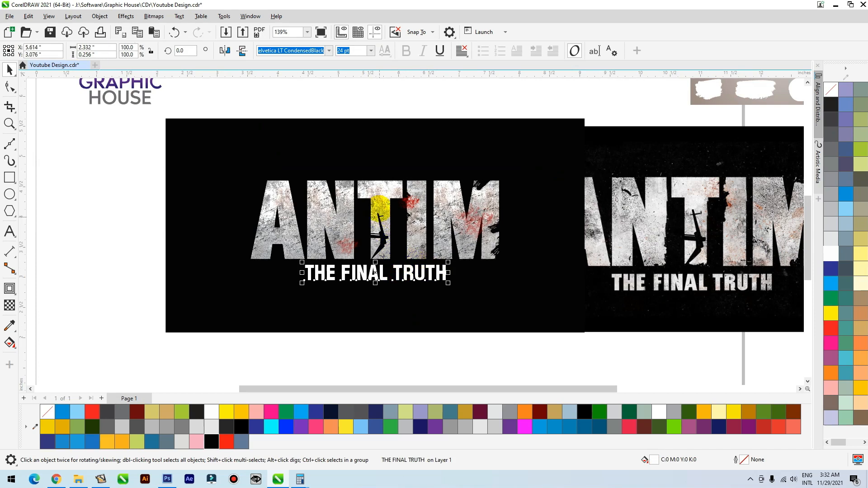
Copy the textured T to the background's lower-left corner, extract its metal texture and move the texture below the tagline.
click(382, 190)
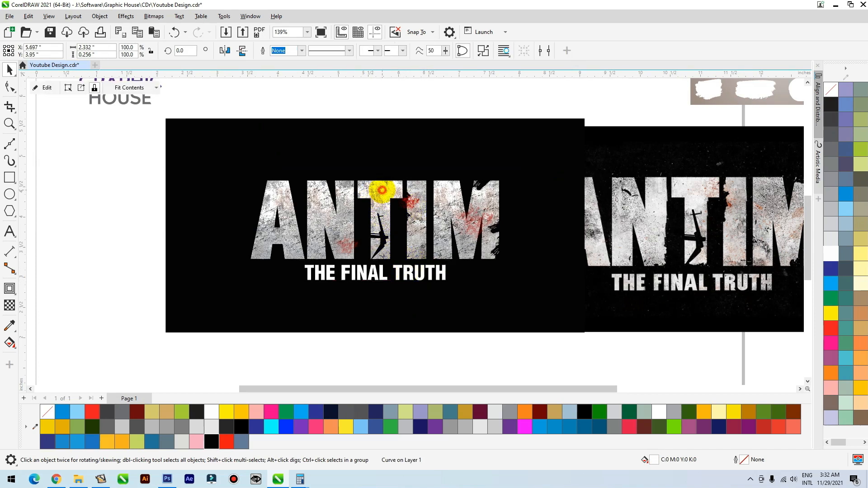
scroll(382, 190, down, 1)
click(240, 262)
right_click(240, 262)
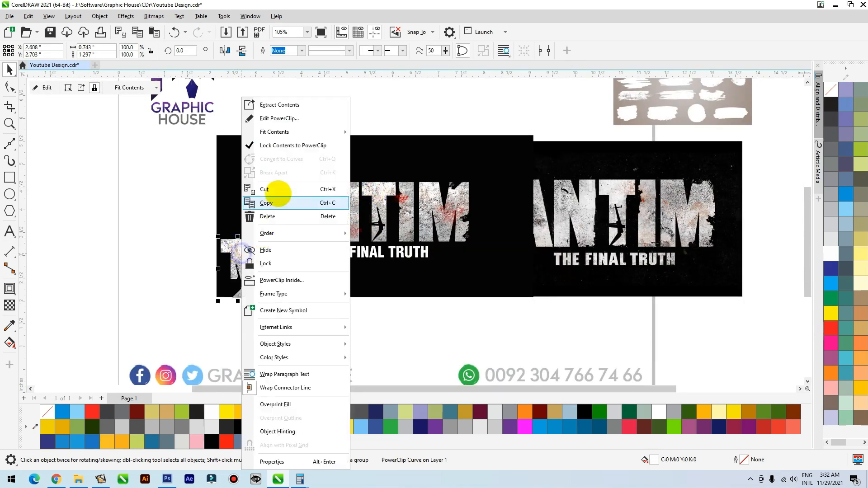
click(277, 107)
drag(305, 292, 455, 320)
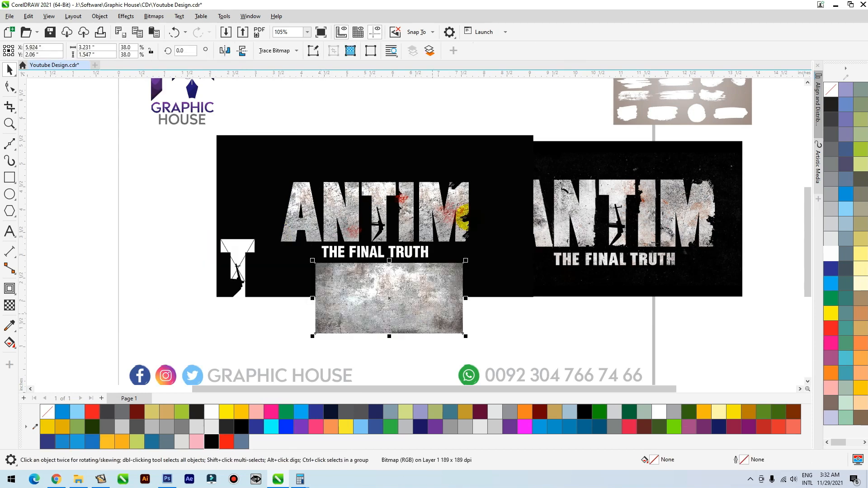
PowerClip the extracted metal texture inside the THE FINAL TRUTH tagline and fit it with Fill Proportionally.
scroll(375, 333, up, 3)
right_click(384, 249)
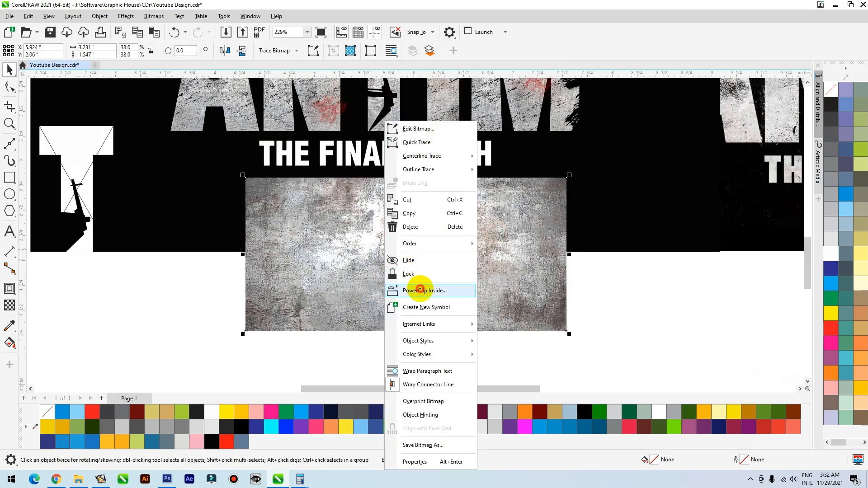
click(424, 290)
click(373, 160)
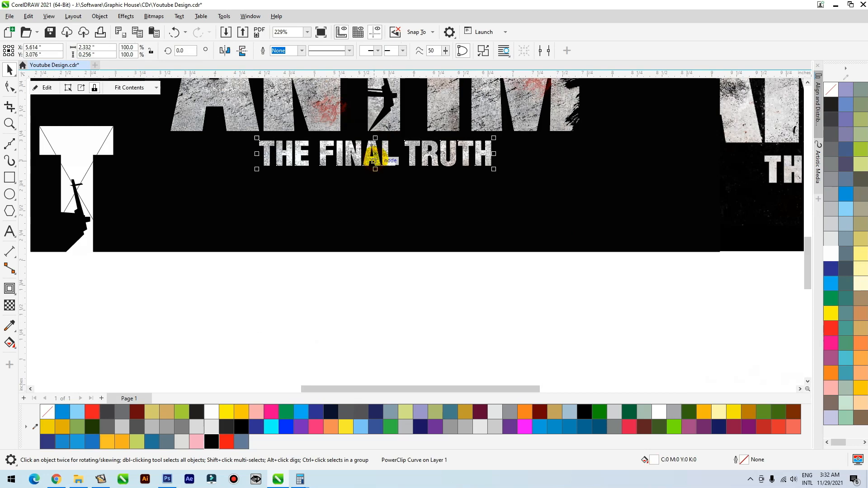
right_click(374, 156)
mouse_move(497, 131)
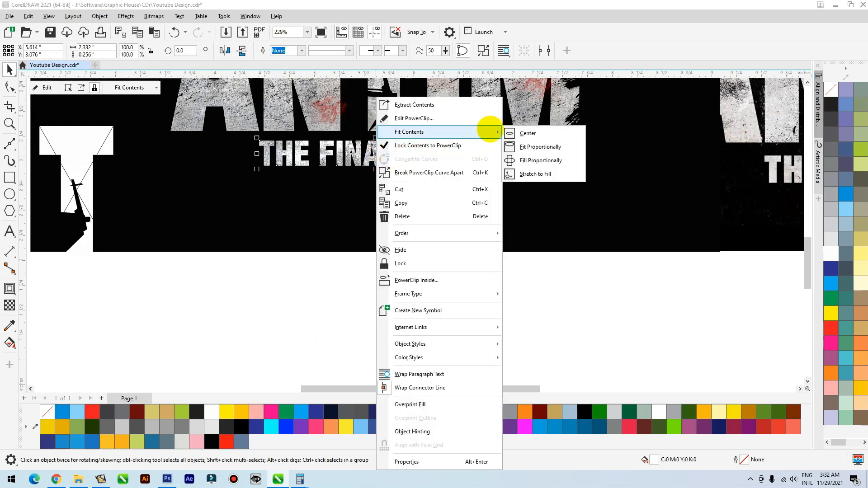
click(541, 160)
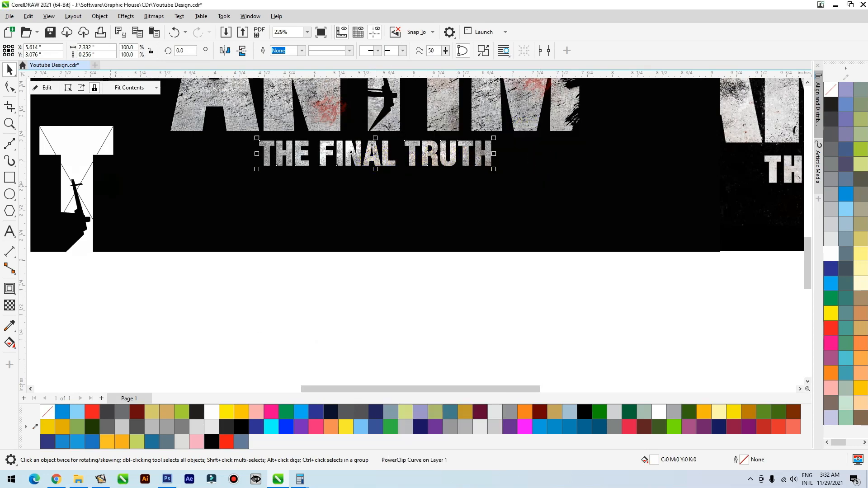
Delete the leftover T copy from the lower-left corner of the black background.
click(93, 163)
key(Delete)
click(375, 224)
Fade the lower part of the metal texture inside the THE FINAL TRUTH PowerClip with a vertical linear transparency and finish editing the contents.
click(387, 166)
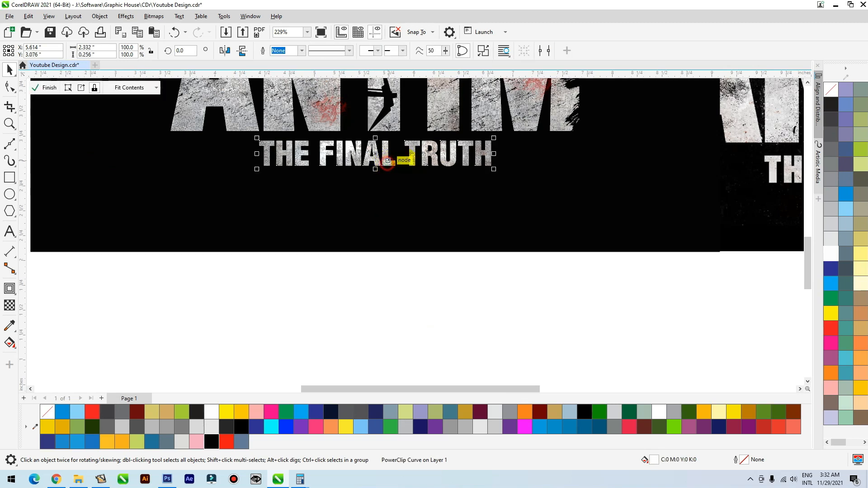
key(F2)
drag(544, 121, 226, 193)
click(346, 252)
click(10, 305)
drag(376, 181, 376, 240)
drag(376, 181, 376, 217)
key(space)
click(366, 304)
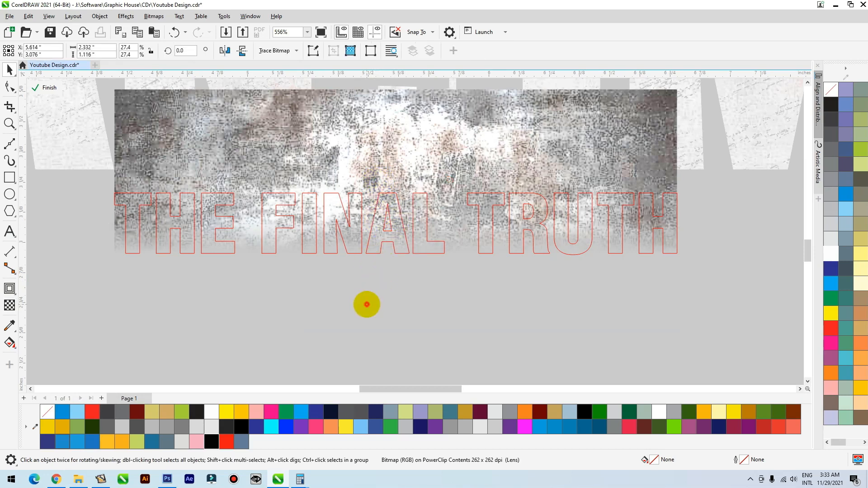
scroll(379, 271, down, 1)
ctrl+click(671, 343)
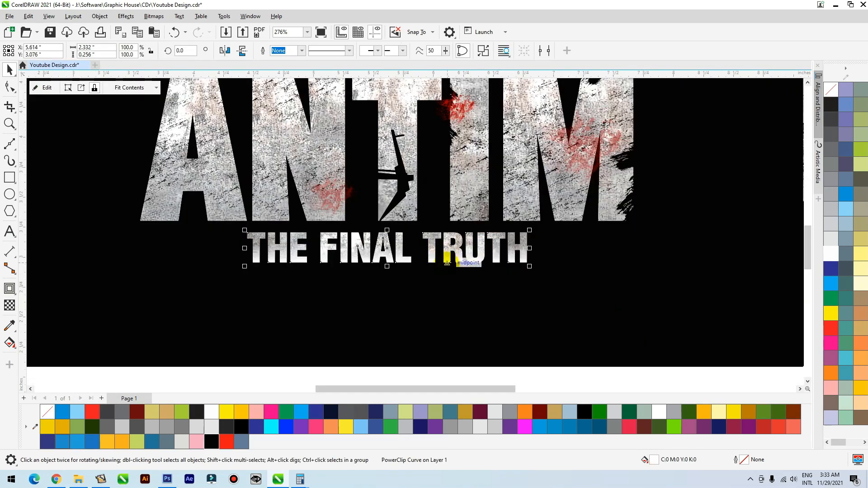
Move the reference poster to the right, clear of the black background, and compare its eroded title with the recreation.
scroll(332, 319, down, 2)
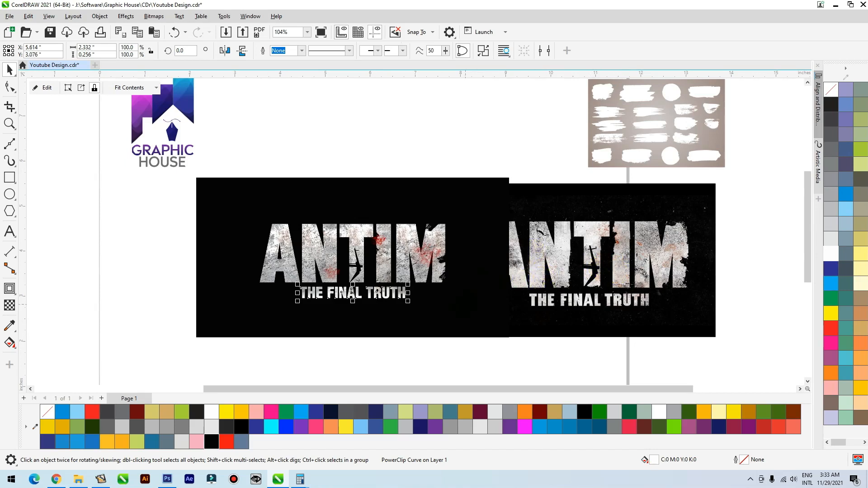
click(465, 304)
key(shift+F2)
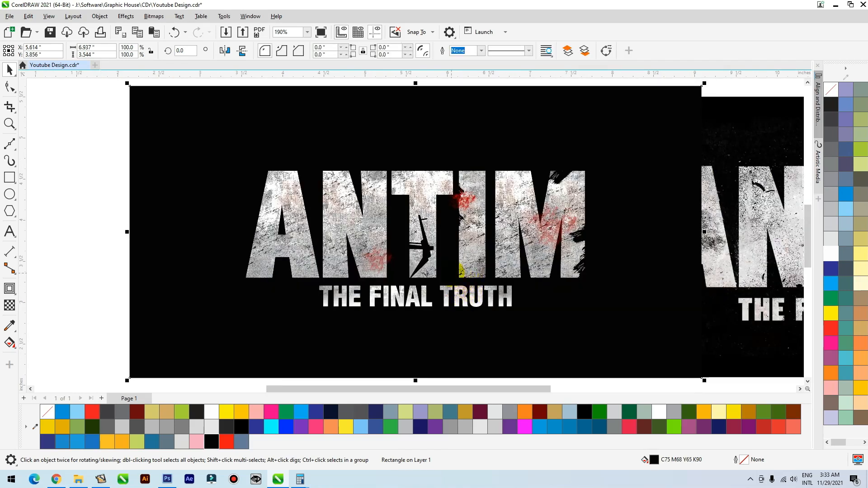
scroll(303, 275, down, 1)
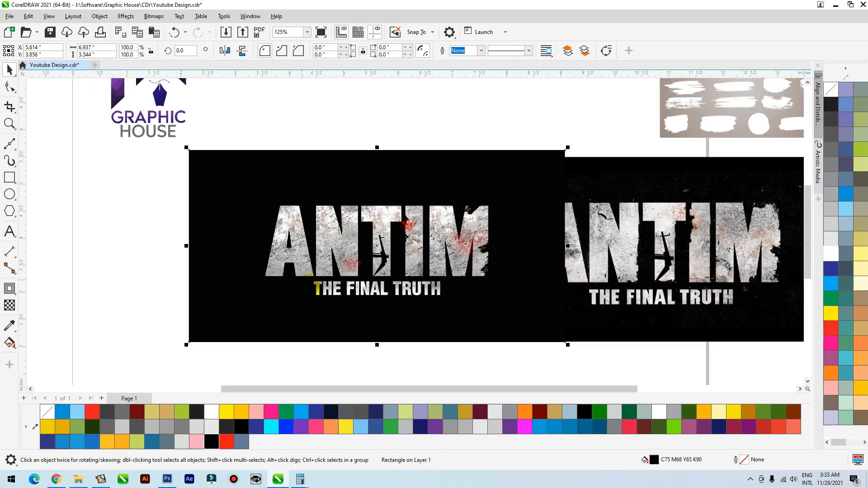
drag(633, 216, 683, 226)
drag(661, 230, 681, 218)
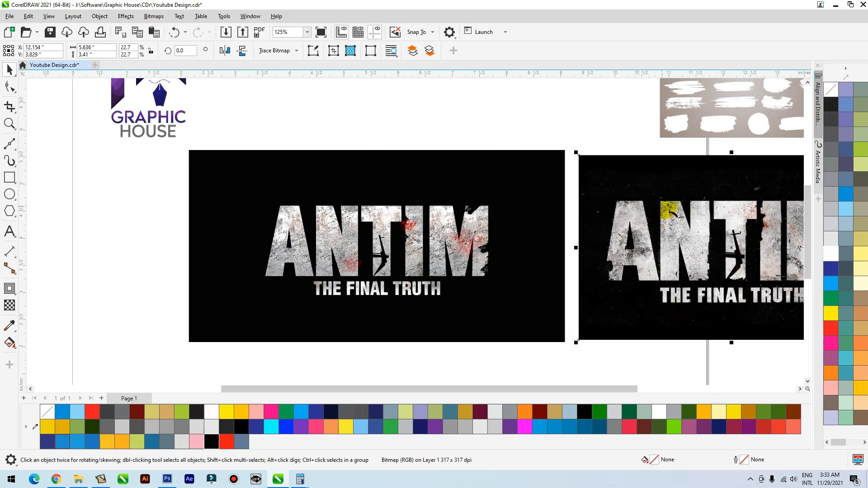
scroll(605, 228, down, 1)
key(F2)
drag(571, 196, 850, 307)
scroll(436, 313, down, 2)
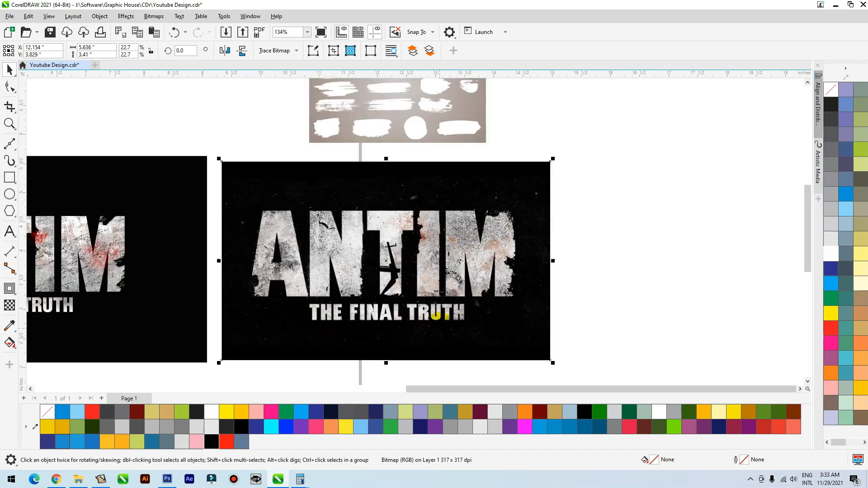
Place the white brush-stroke shape upright over the lower-right corner of the N in ANTIM.
click(276, 153)
drag(367, 131, 189, 269)
scroll(265, 221, down, 1)
key(F2)
drag(255, 211, 9, 289)
click(692, 235)
drag(744, 212, 731, 284)
mouse_move(705, 225)
mouse_down()
mouse_move(416, 263)
mouse_move(317, 247)
mouse_move(324, 244)
mouse_up()
scroll(342, 245, up, 2)
drag(393, 244, 405, 264)
Trim the N's lower-right edge with the white brush-stroke shape.
click(365, 155)
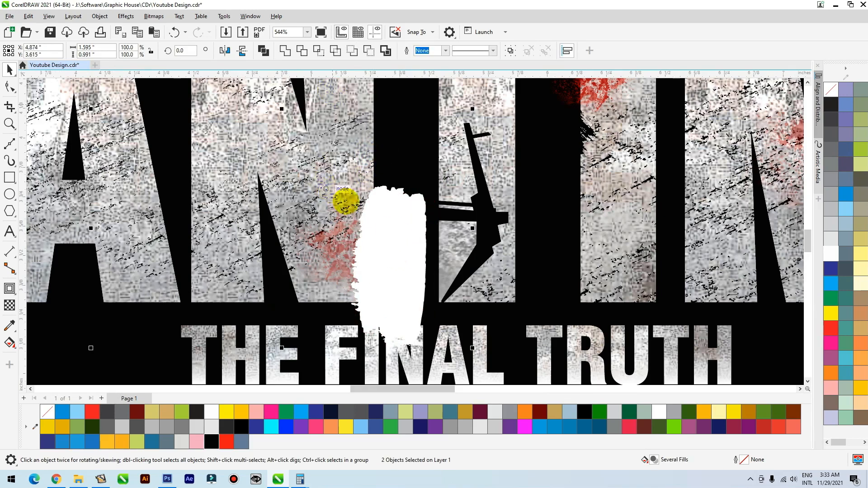
scroll(345, 195, down, 2)
click(362, 229)
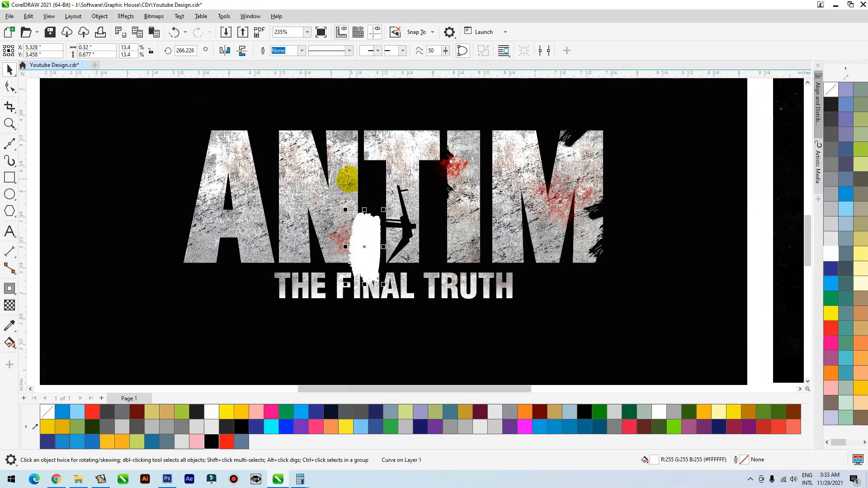
shift+click(329, 174)
drag(332, 179, 287, 185)
key(ctrl+z)
click(303, 51)
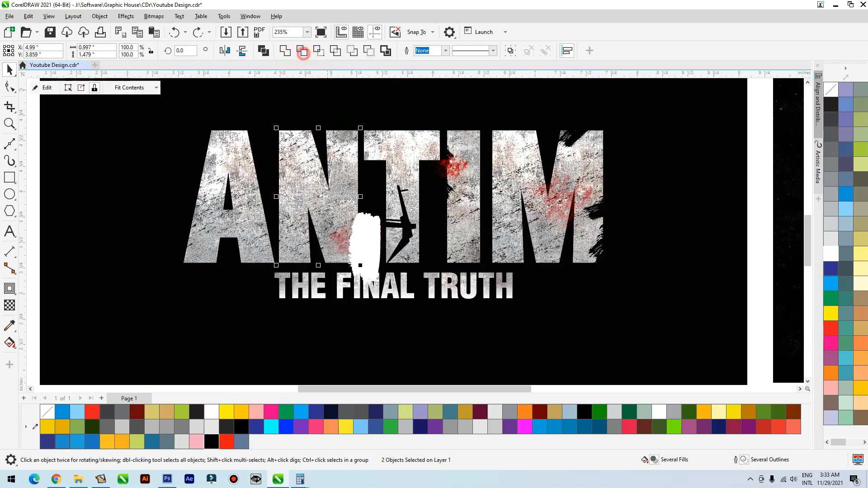
click(364, 251)
click(365, 249)
key(Delete)
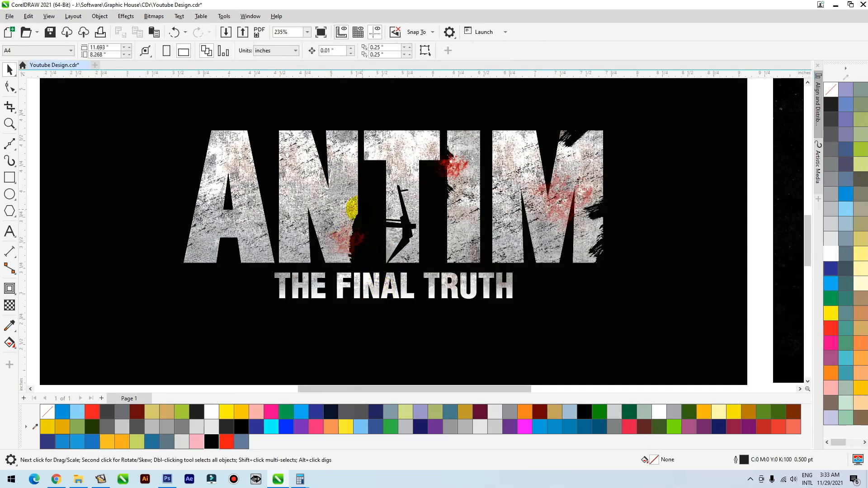
key(ctrl+z)
Move the brush-stroke shape to the A's upper-left edge, mirror it horizontally and trim the A with it.
mouse_move(362, 251)
mouse_down()
mouse_move(170, 181)
mouse_move(213, 140)
mouse_move(207, 135)
mouse_move(147, 197)
mouse_up()
click(225, 50)
shift+click(224, 134)
click(301, 51)
Trim the N's upper-left corner with the brush-stroke shape and delete the shape.
mouse_move(297, 128)
mouse_down()
mouse_move(388, 131)
mouse_move(371, 129)
mouse_move(383, 118)
mouse_up()
mouse_move(386, 149)
mouse_down()
mouse_move(312, 114)
mouse_move(295, 132)
mouse_up()
click(304, 52)
click(292, 95)
click(296, 109)
key(Delete)
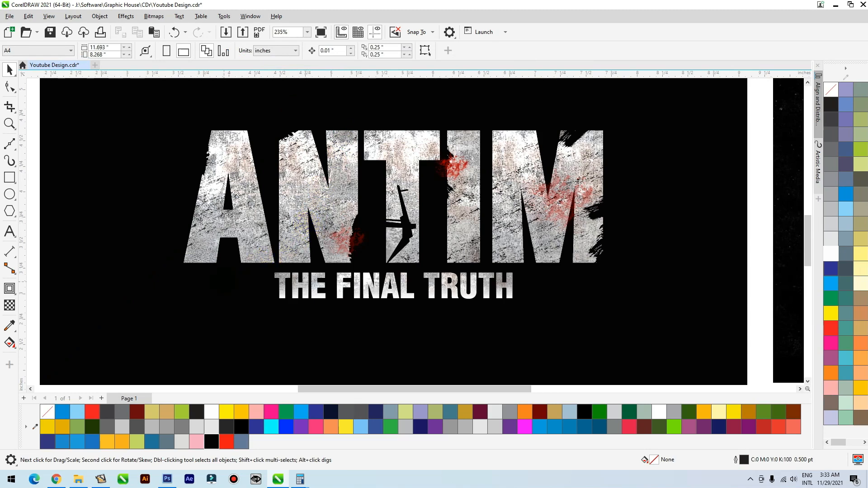
scroll(252, 287, down, 3)
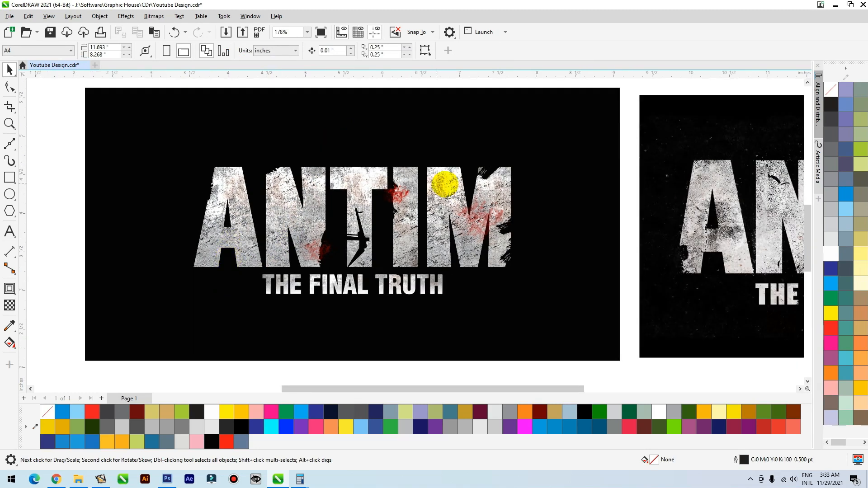